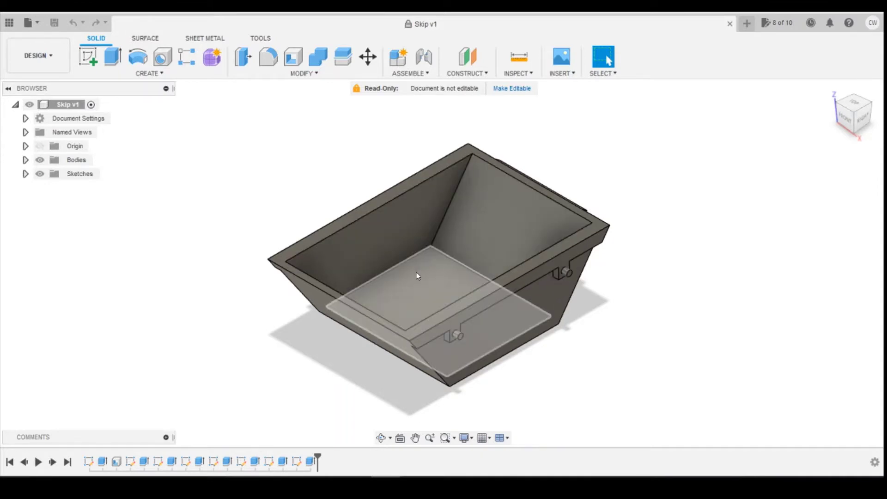
Step: Switch to CHITUBOX in full-window view and remove the Bogie test 3 model from the file list
{"action": "key", "text": "alt+Tab"}
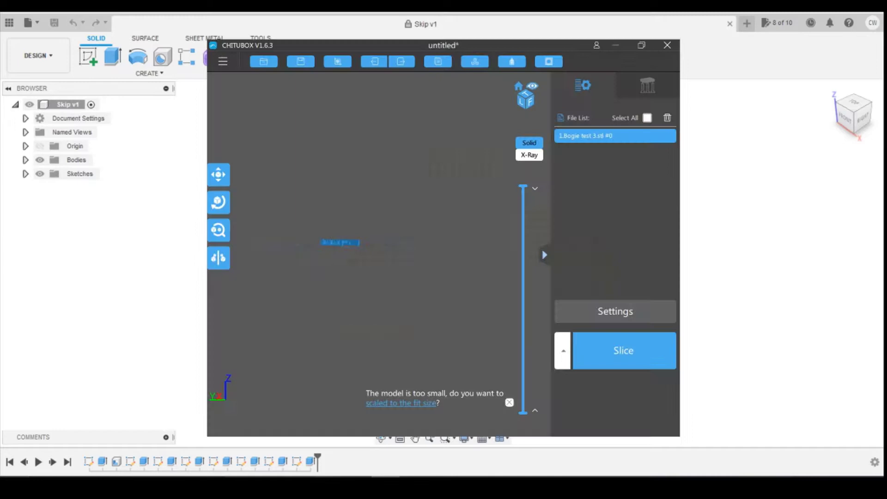
{"action": "left_click", "coordinate": [642, 45]}
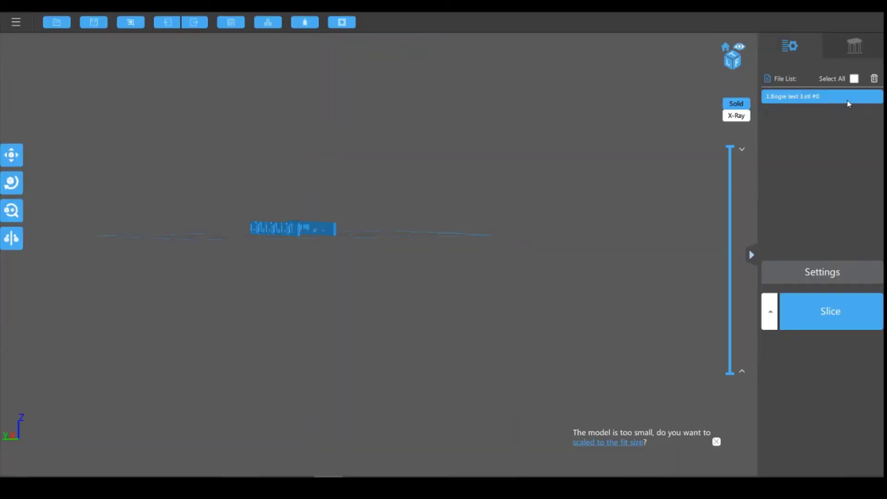
{"action": "left_click", "coordinate": [874, 79]}
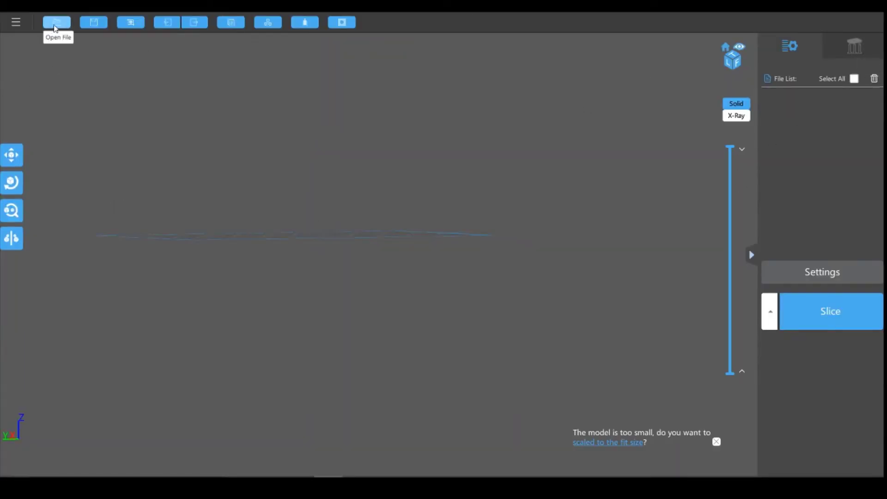
Step: Open the skip model file from the Print files folder
{"action": "left_click", "coordinate": [56, 22]}
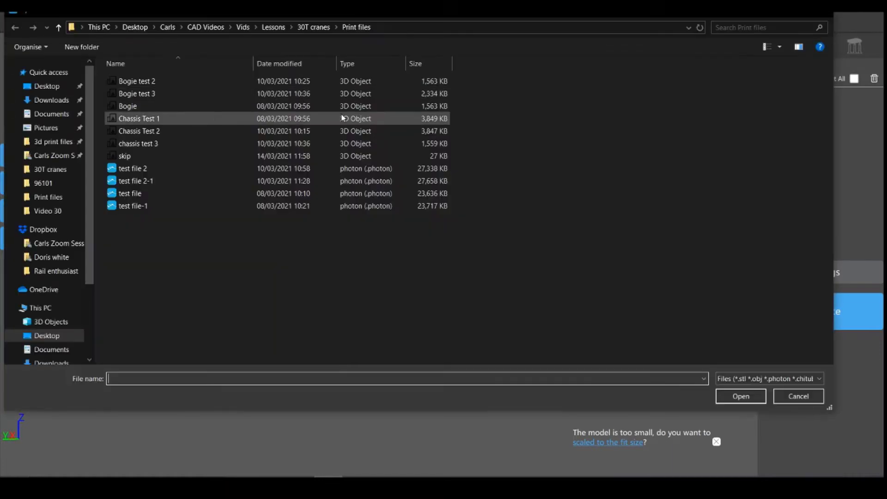
{"action": "left_click", "coordinate": [180, 156]}
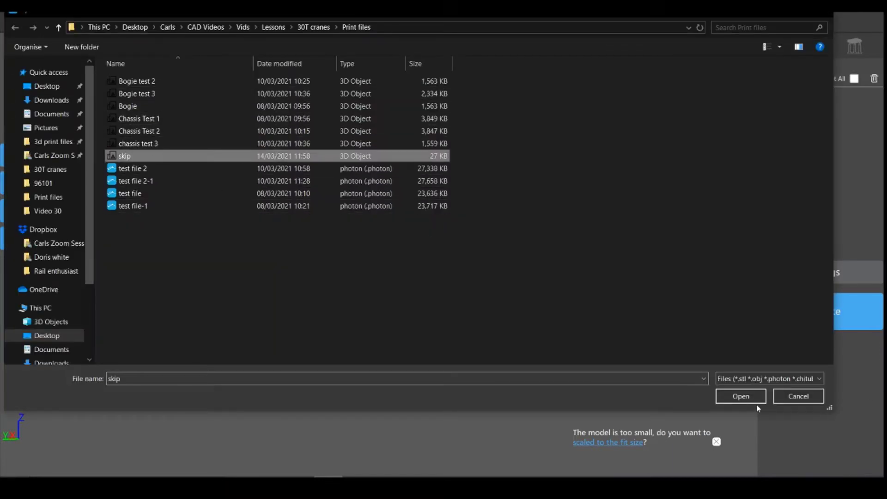
{"action": "left_click", "coordinate": [732, 396]}
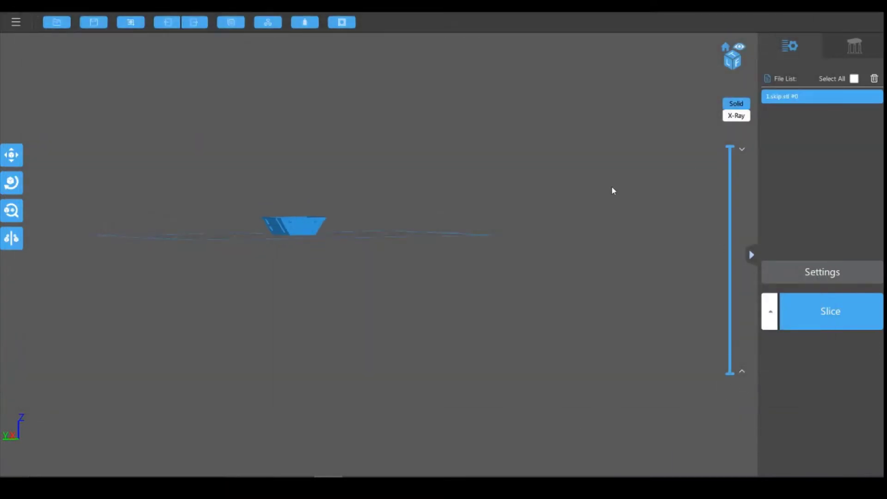
Step: Scale the skip model to 189% on all axes
{"action": "mouse_move", "coordinate": [470, 257]}
{"action": "left_mouse_down"}
{"action": "mouse_move", "coordinate": [493, 240]}
{"action": "mouse_move", "coordinate": [566, 240]}
{"action": "mouse_move", "coordinate": [534, 262]}
{"action": "mouse_move", "coordinate": [464, 257]}
{"action": "mouse_move", "coordinate": [479, 249]}
{"action": "left_mouse_up"}
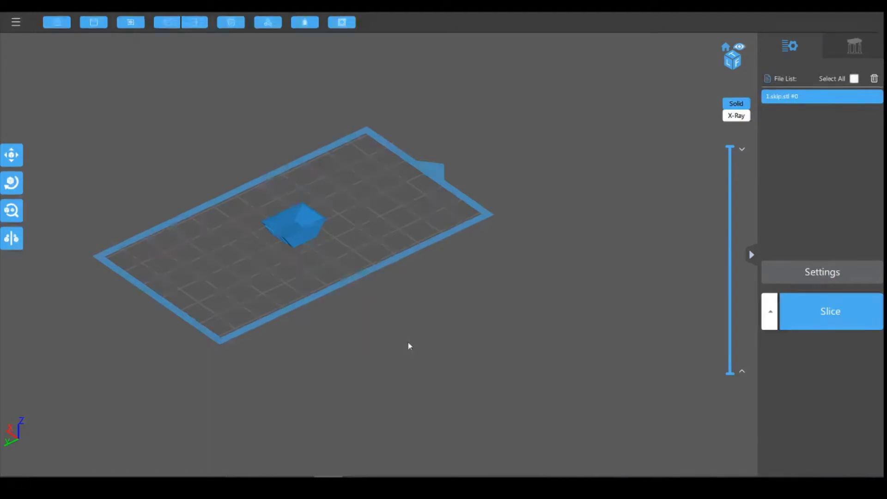
{"action": "left_click", "coordinate": [13, 213]}
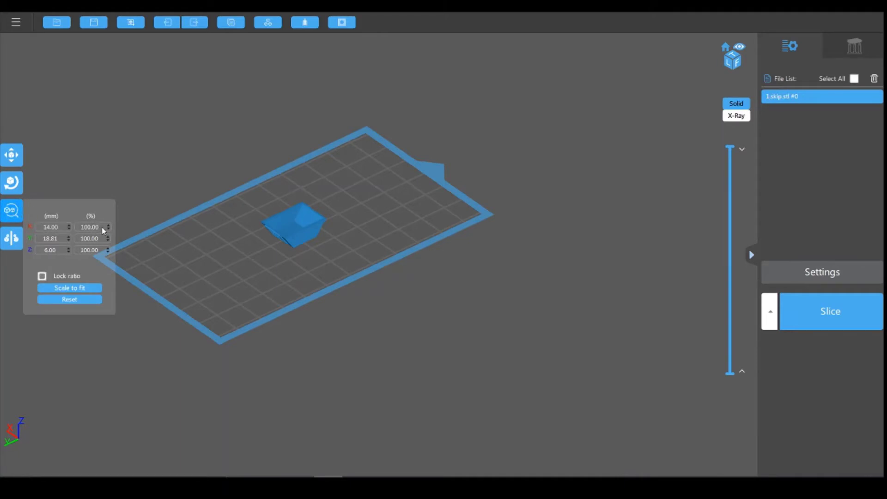
{"action": "left_click_drag", "start_coordinate": [101, 226], "coordinate": [76, 228]}
{"action": "type", "text": "189"}
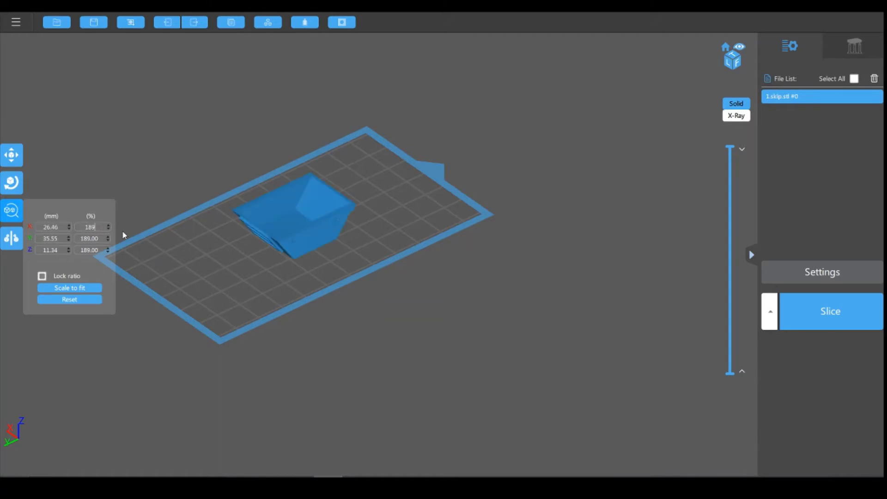
{"action": "left_click", "coordinate": [189, 198]}
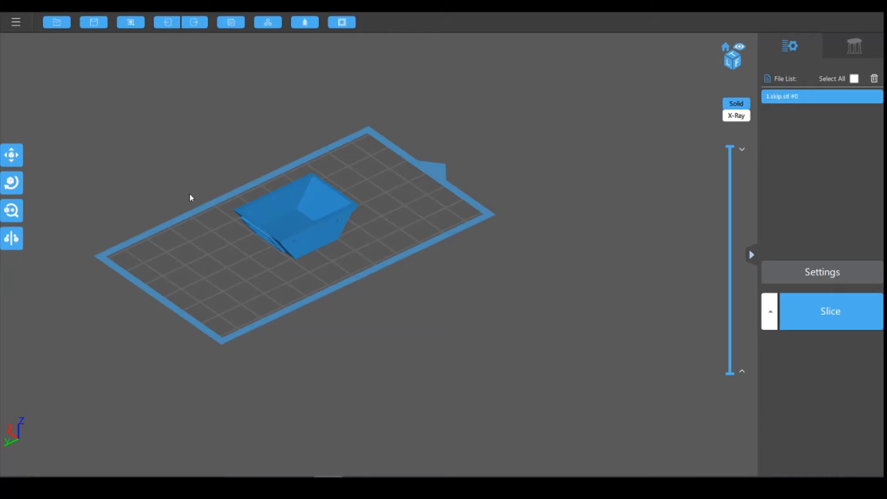
Step: Set the skip model's scale to 200% on all axes
{"action": "left_click_drag", "start_coordinate": [387, 265], "coordinate": [347, 253]}
{"action": "left_click", "coordinate": [12, 211]}
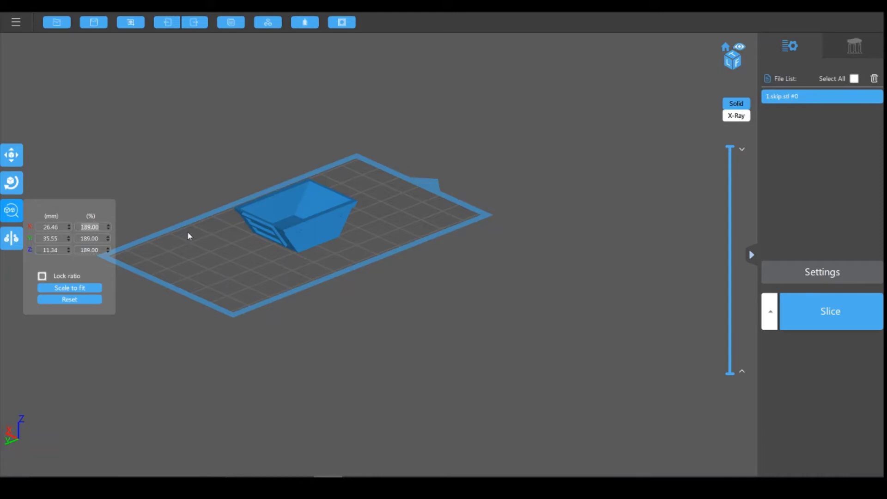
{"action": "type", "text": "200"}
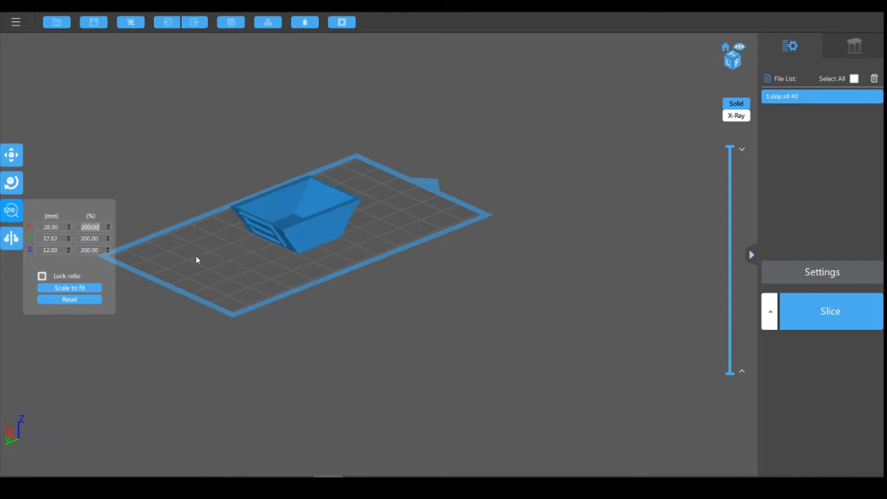
{"action": "left_click", "coordinate": [258, 265]}
{"action": "mouse_move", "coordinate": [258, 264]}
{"action": "left_mouse_down"}
{"action": "mouse_move", "coordinate": [274, 248]}
{"action": "mouse_move", "coordinate": [277, 279]}
{"action": "mouse_move", "coordinate": [246, 316]}
{"action": "mouse_move", "coordinate": [224, 287]}
{"action": "mouse_move", "coordinate": [281, 284]}
{"action": "mouse_move", "coordinate": [284, 319]}
{"action": "mouse_move", "coordinate": [273, 301]}
{"action": "mouse_move", "coordinate": [287, 272]}
{"action": "mouse_move", "coordinate": [233, 203]}
{"action": "mouse_move", "coordinate": [223, 247]}
{"action": "mouse_move", "coordinate": [254, 259]}
{"action": "mouse_move", "coordinate": [250, 265]}
{"action": "left_mouse_up"}
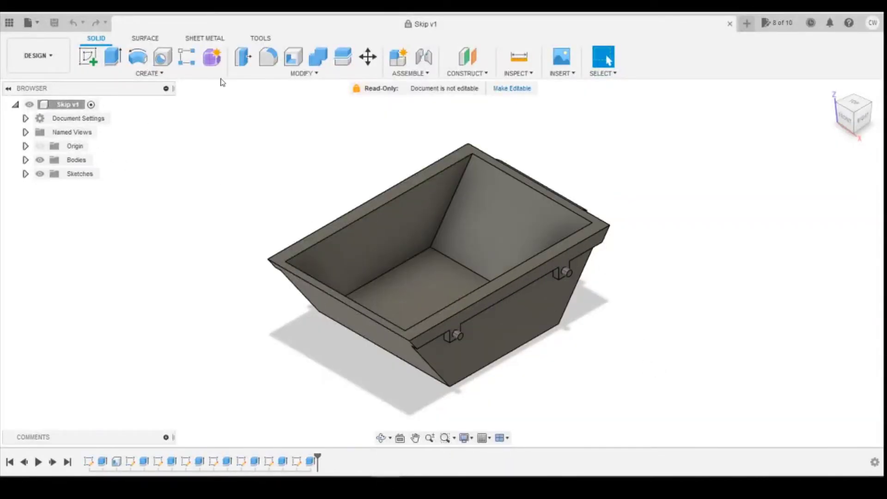
Step: In Fusion 360, scale Body1 of the skip uniformly by a factor of 1.89
{"action": "left_click", "coordinate": [26, 160]}
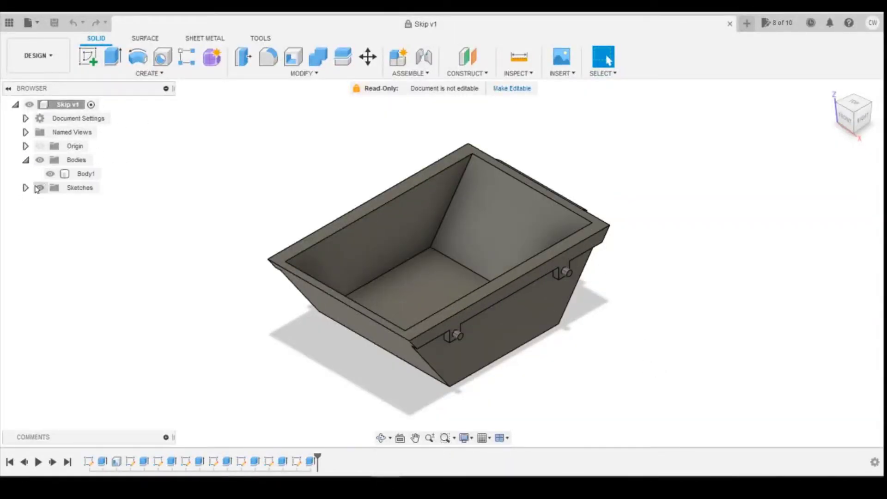
{"action": "left_click", "coordinate": [86, 174]}
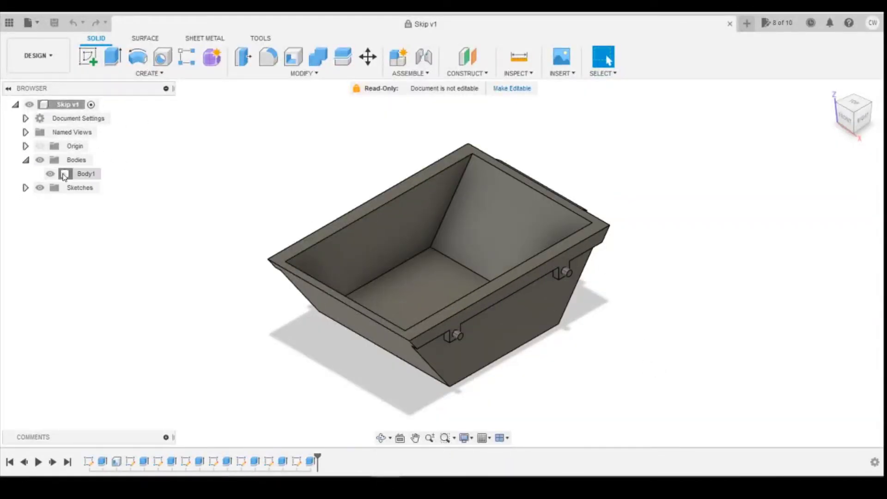
{"action": "left_click", "coordinate": [313, 74]}
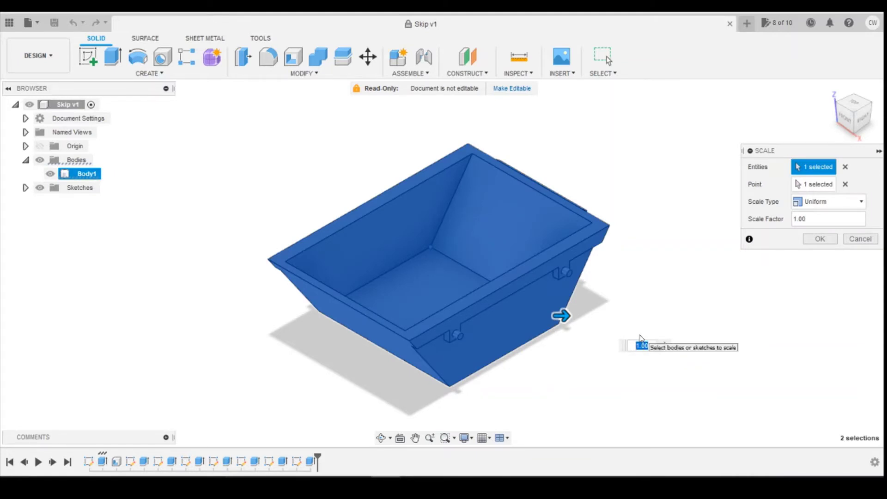
{"action": "type", "text": "1"}
{"action": "scroll", "coordinate": [642, 337], "scroll_direction": "down", "scroll_amount": 3}
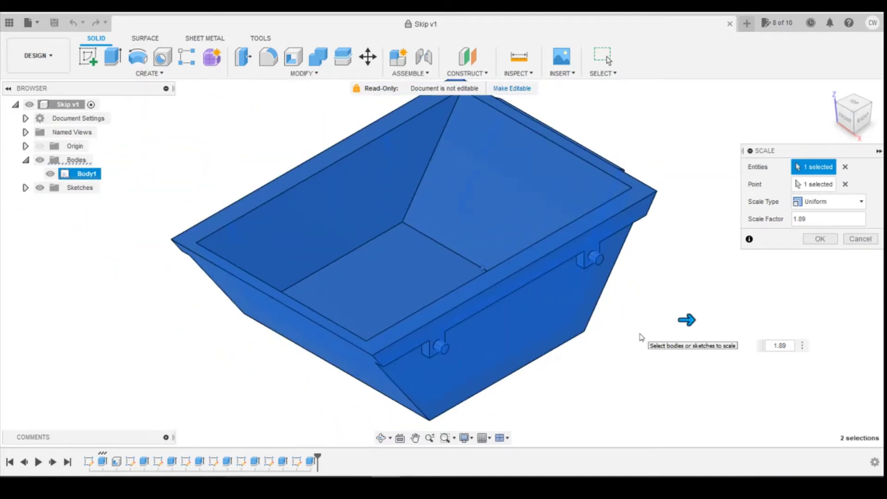
{"action": "scroll", "coordinate": [655, 308], "scroll_direction": "down", "scroll_amount": 2}
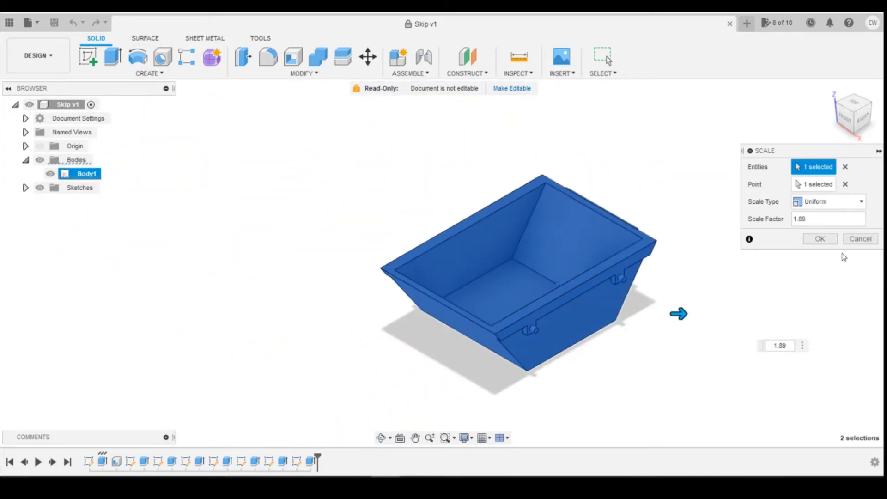
{"action": "left_click", "coordinate": [820, 239]}
{"action": "scroll", "coordinate": [637, 276], "scroll_direction": "up", "scroll_amount": 3}
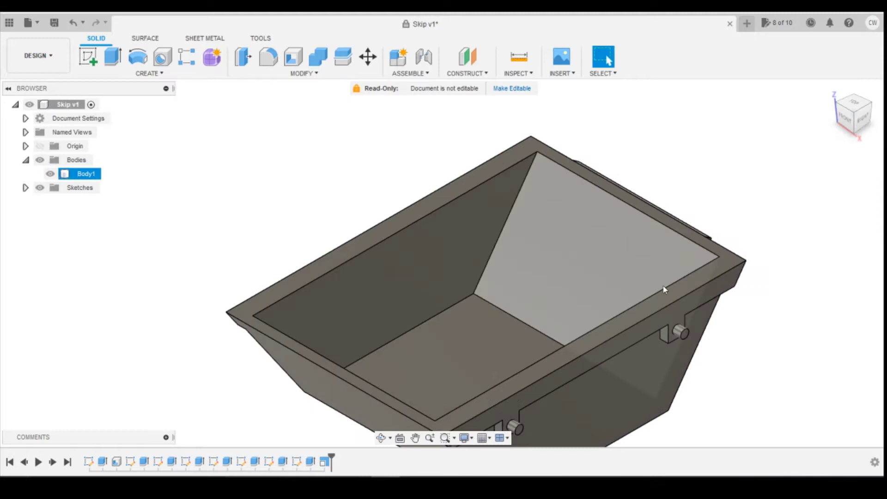
{"action": "left_click", "coordinate": [573, 204]}
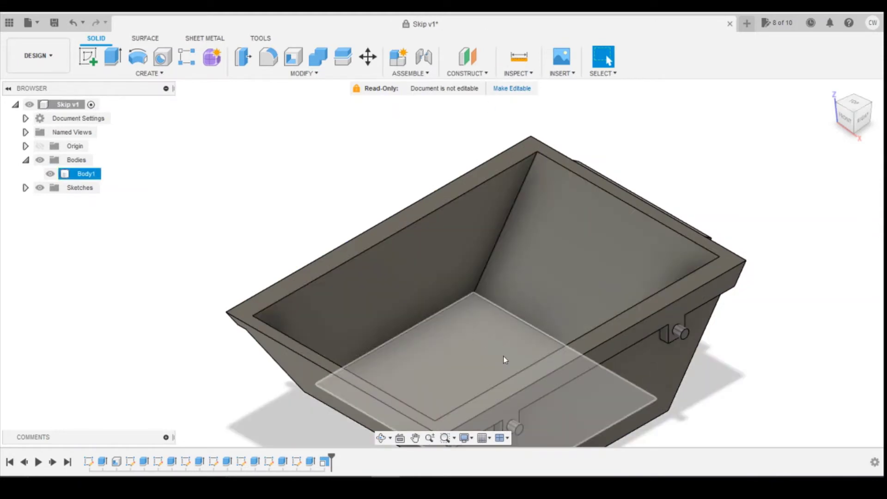
{"action": "key", "text": "Escape"}
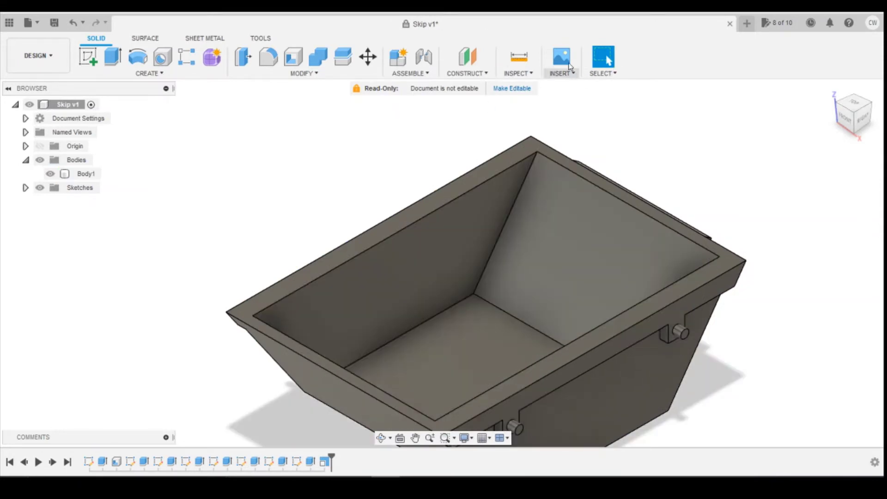
Step: Undo the scaling of the skip and measure the rim thickness between its outer and inner long edges from the top view
{"action": "left_click", "coordinate": [72, 22]}
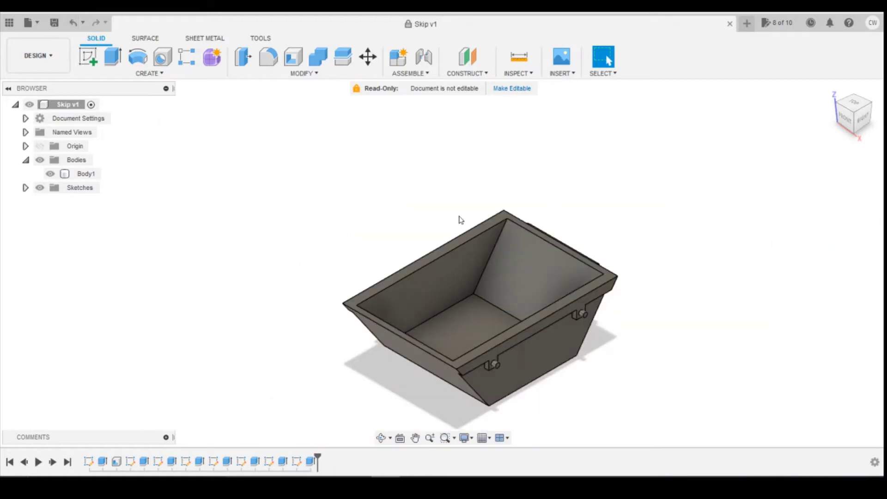
{"action": "left_click", "coordinate": [521, 61]}
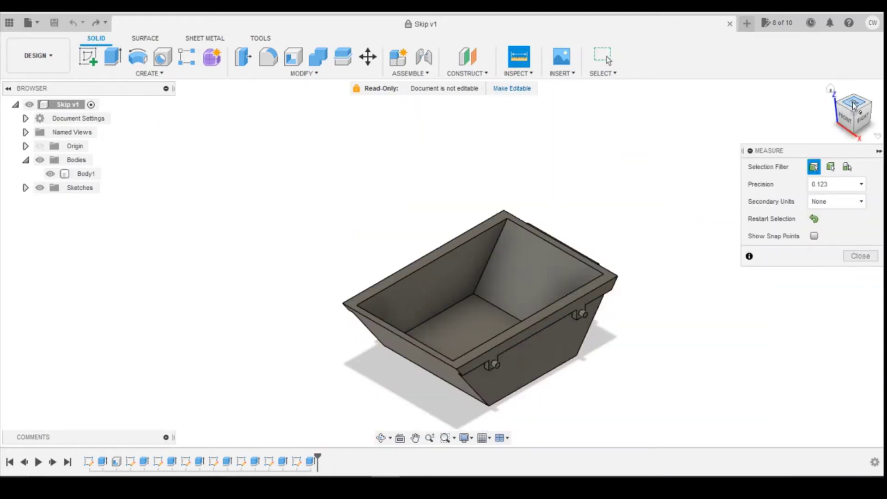
{"action": "left_click_drag", "start_coordinate": [855, 111], "coordinate": [574, 321]}
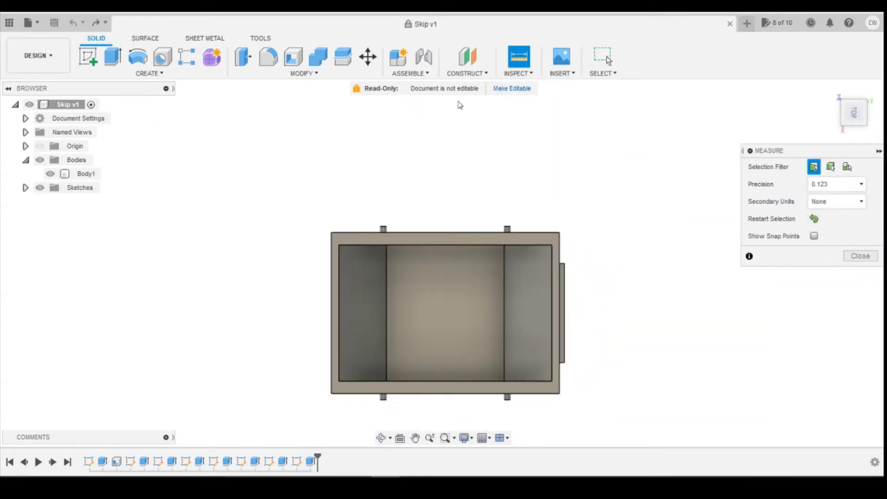
{"action": "scroll", "coordinate": [448, 231], "scroll_direction": "up", "scroll_amount": 2}
{"action": "left_click", "coordinate": [451, 234]}
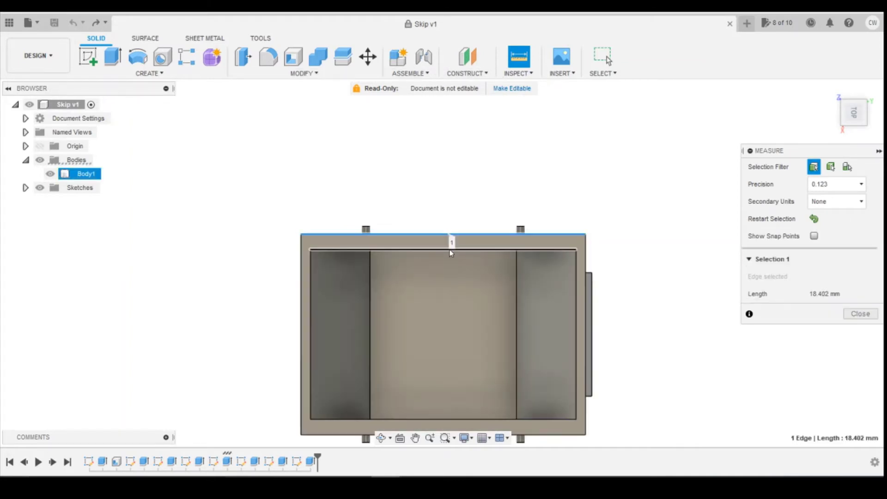
{"action": "left_click", "coordinate": [490, 250]}
{"action": "scroll", "coordinate": [298, 234], "scroll_direction": "up", "scroll_amount": 5}
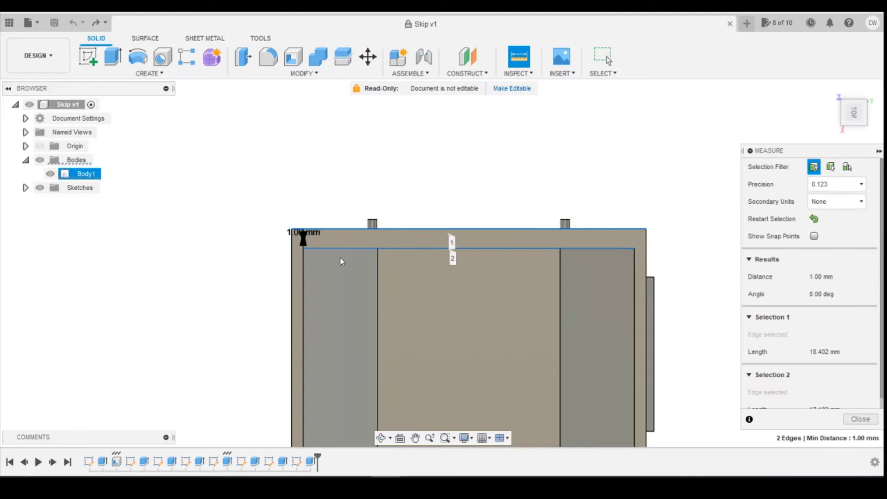
{"action": "scroll", "coordinate": [298, 234], "scroll_direction": "up", "scroll_amount": 3}
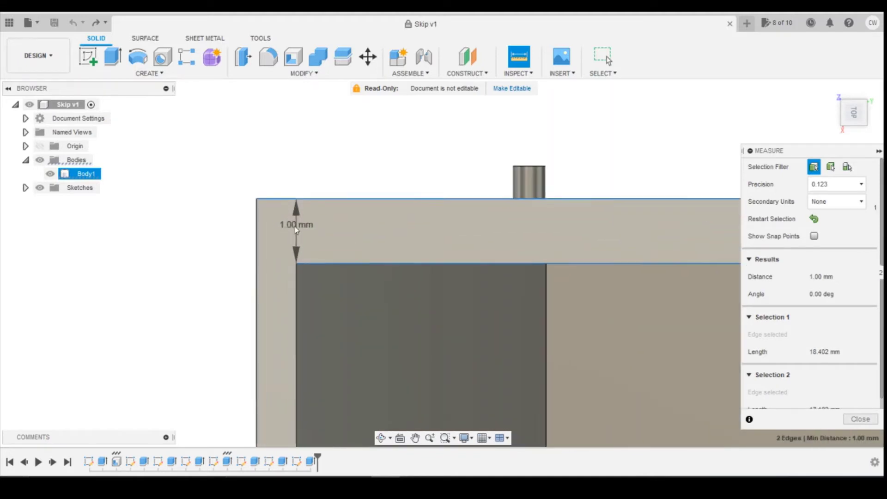
{"action": "scroll", "coordinate": [297, 231], "scroll_direction": "down", "scroll_amount": 2}
{"action": "scroll", "coordinate": [301, 232], "scroll_direction": "down", "scroll_amount": 2}
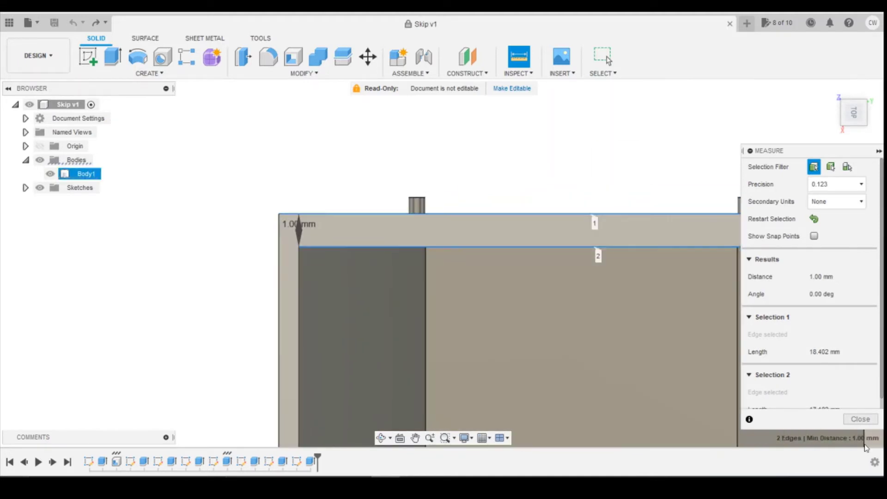
{"action": "left_click", "coordinate": [860, 419]}
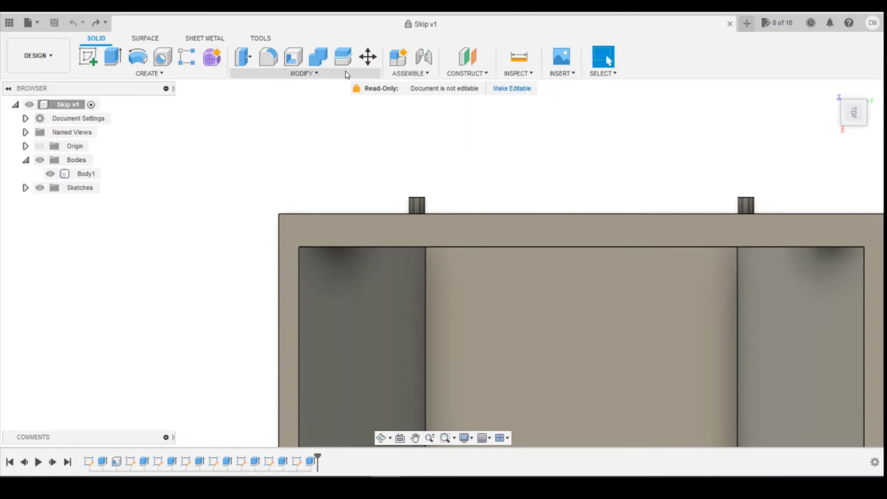
Step: Redo the scaling of the skip and measure the rim thickness between the same outer and inner long edges
{"action": "left_click", "coordinate": [98, 28]}
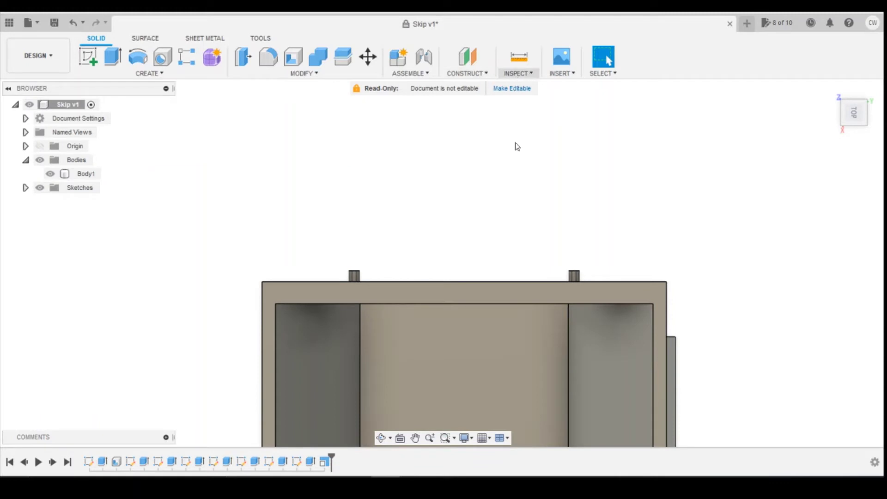
{"action": "left_click", "coordinate": [518, 73]}
{"action": "left_click", "coordinate": [453, 282]}
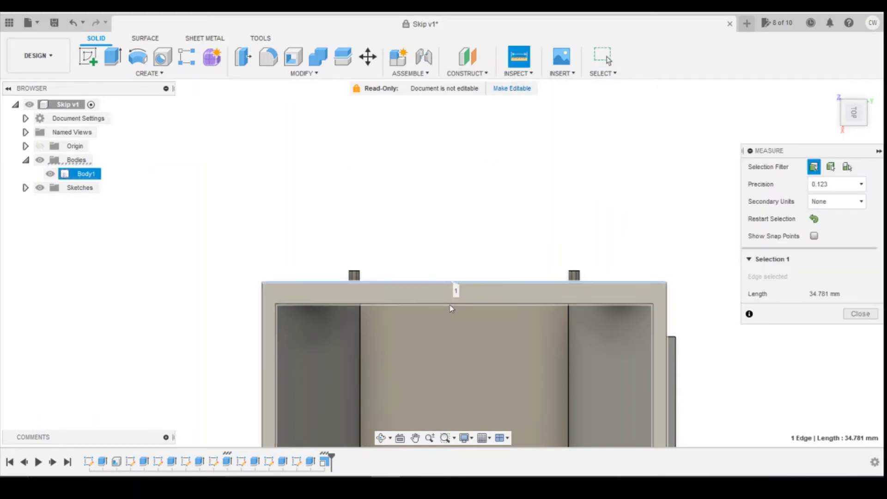
{"action": "left_click", "coordinate": [453, 304]}
{"action": "scroll", "coordinate": [255, 291], "scroll_direction": "up", "scroll_amount": 6}
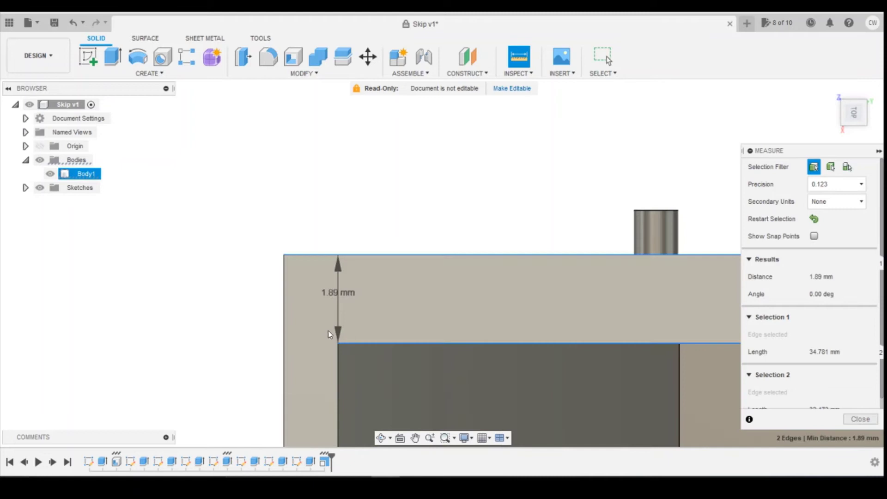
{"action": "scroll", "coordinate": [345, 287], "scroll_direction": "down", "scroll_amount": 8}
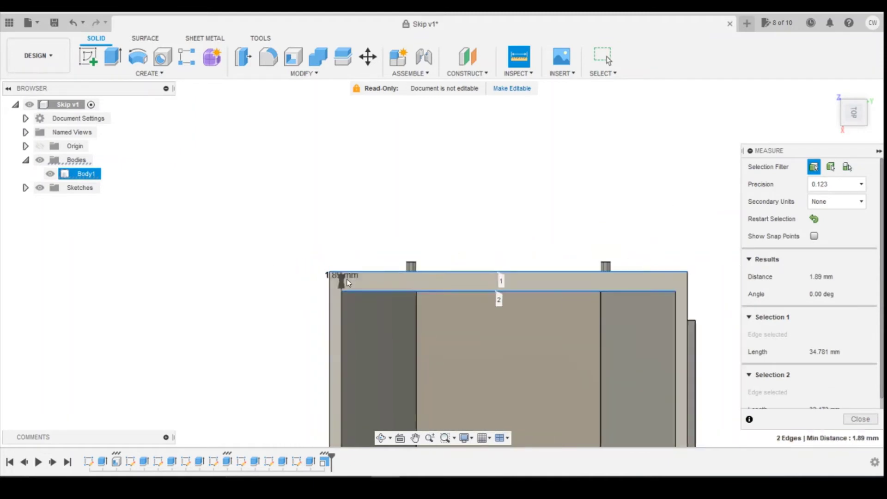
{"action": "mouse_move", "coordinate": [444, 259]}
{"action": "middle_mouse_down", "text": "shift"}
{"action": "mouse_move", "coordinate": [458, 296]}
{"action": "mouse_move", "coordinate": [453, 311]}
{"action": "middle_mouse_up", "text": "shift"}
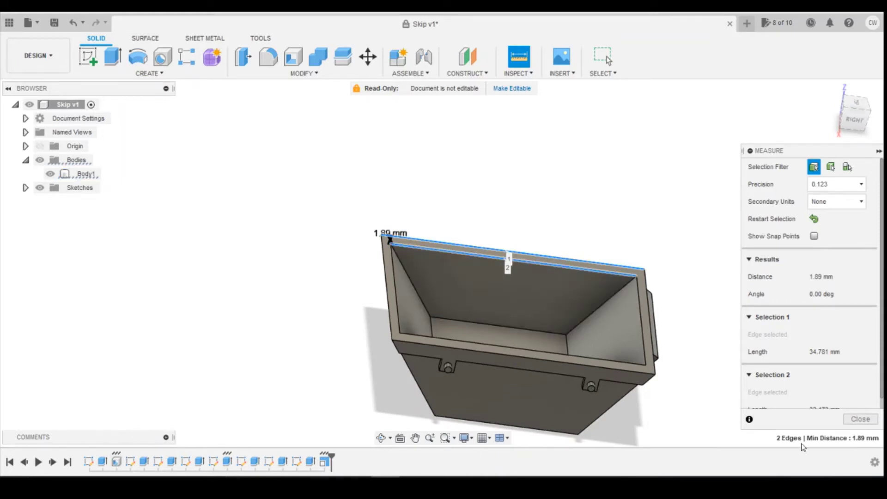
{"action": "left_click", "coordinate": [860, 419]}
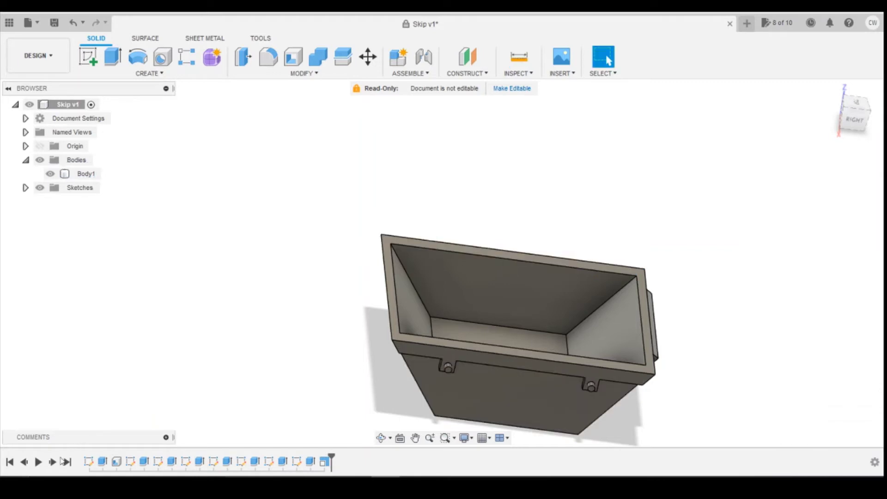
Step: Edit the skip's shell feature and set its inside thickness to 0.3 mm
{"action": "right_click", "coordinate": [116, 464]}
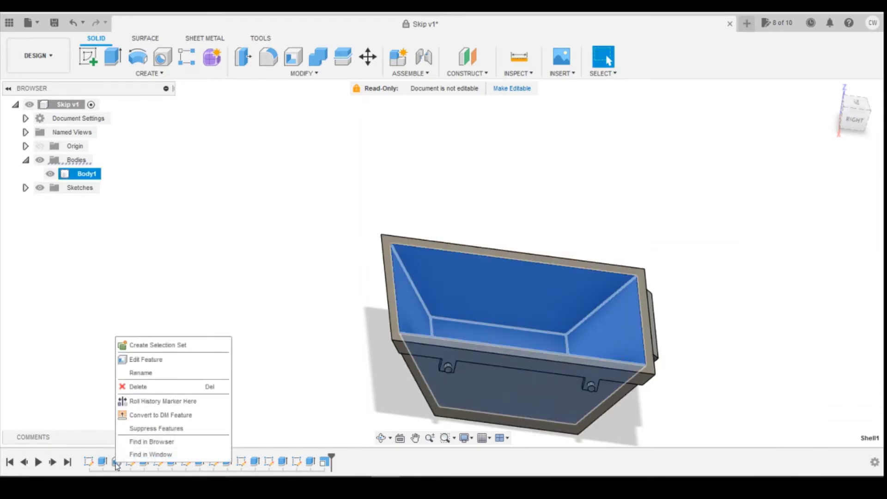
{"action": "left_click", "coordinate": [166, 360]}
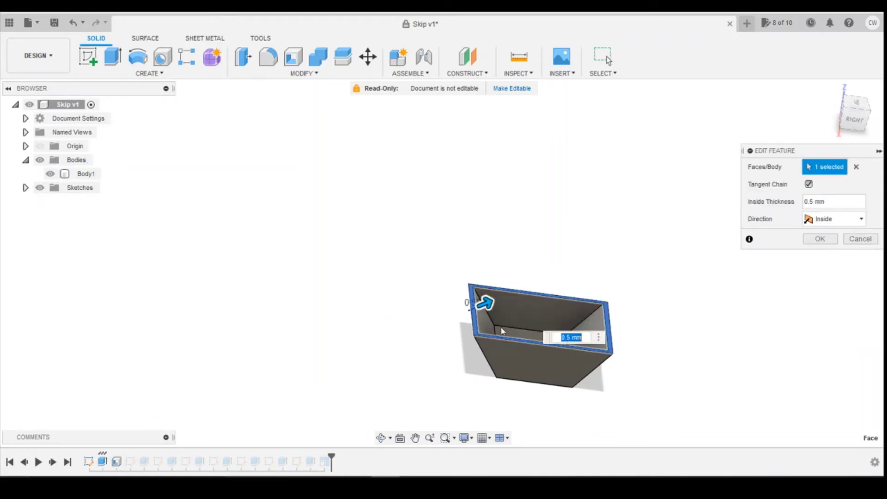
{"action": "scroll", "coordinate": [476, 317], "scroll_direction": "up", "scroll_amount": 3}
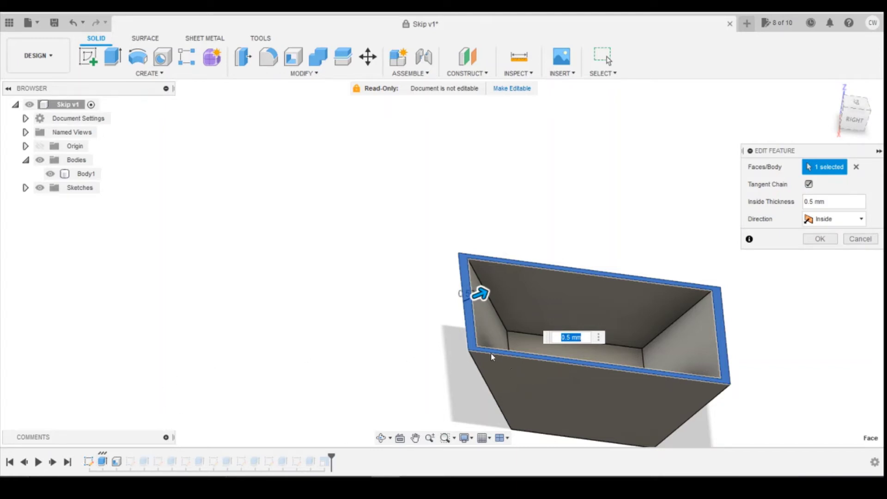
{"action": "left_click", "coordinate": [568, 336]}
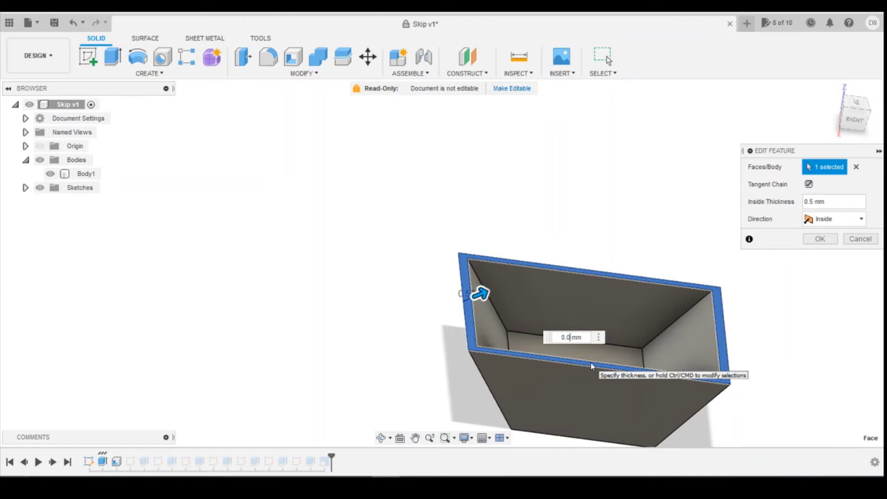
{"action": "type", "text": "3#"}
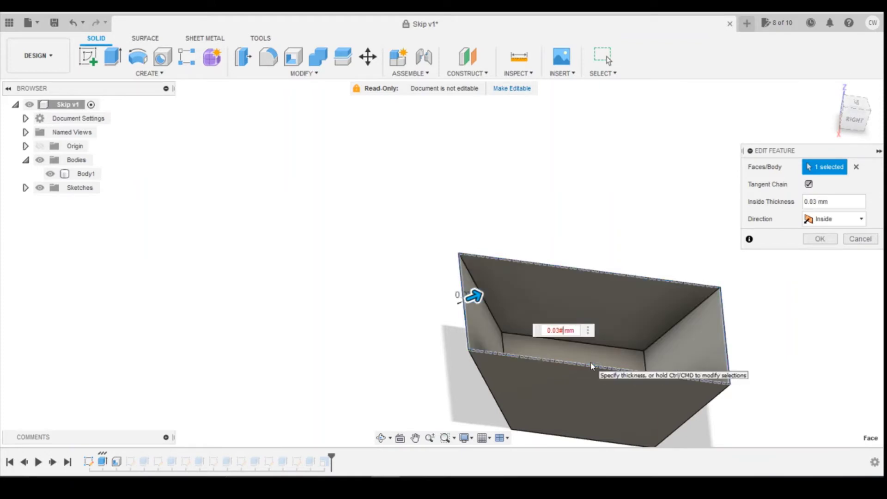
{"action": "key", "text": "BackSpace"}
{"action": "key", "text": "BackSpace"}
{"action": "type", "text": "3"}
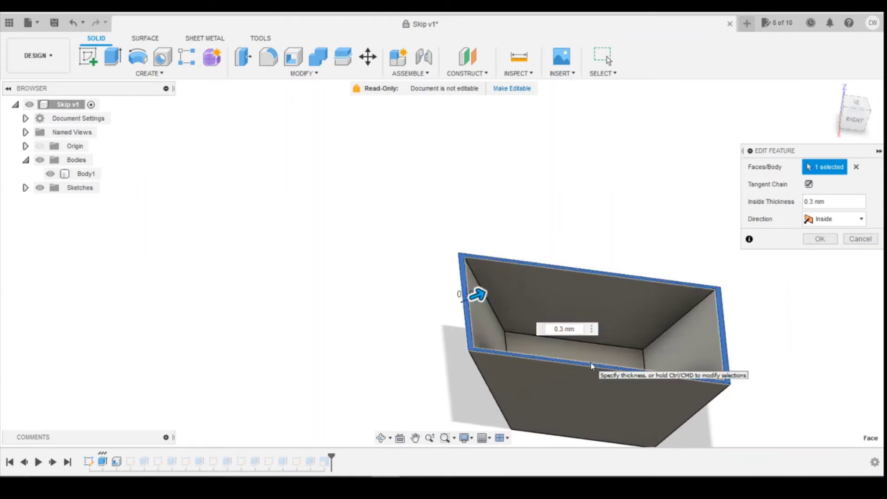
{"action": "key", "text": "Return"}
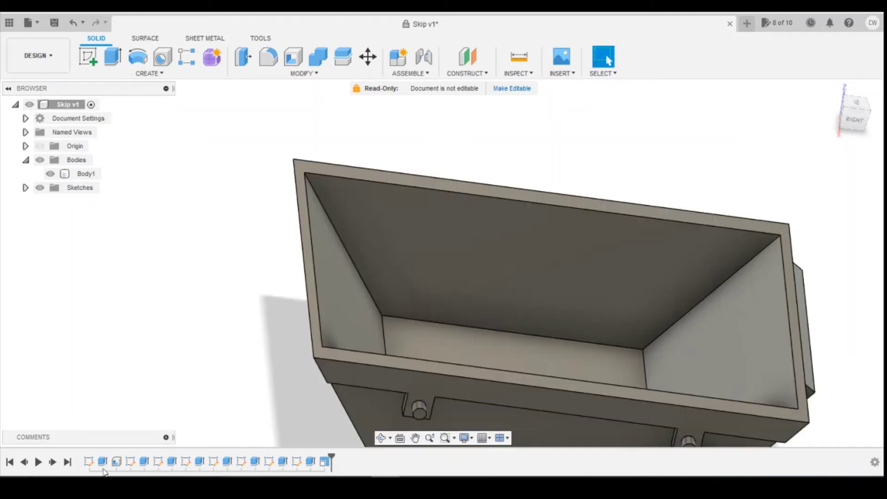
Step: Measure the scaled skip's rim thickness between the outer and inner long edges on the far side
{"action": "left_click", "coordinate": [312, 301]}
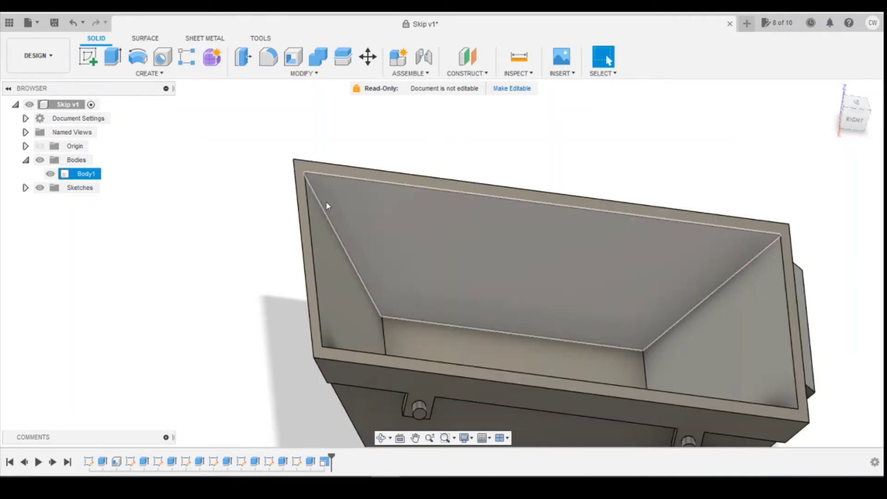
{"action": "scroll", "coordinate": [562, 282], "scroll_direction": "down", "scroll_amount": 2}
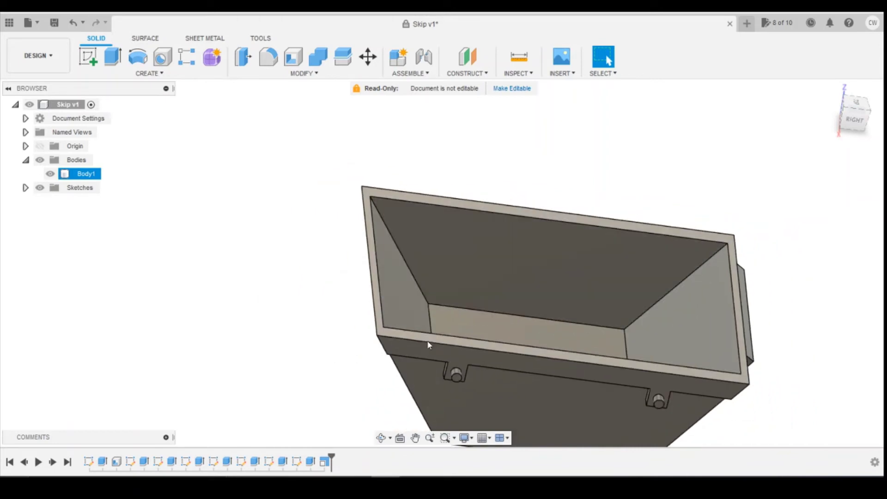
{"action": "key", "text": "Escape"}
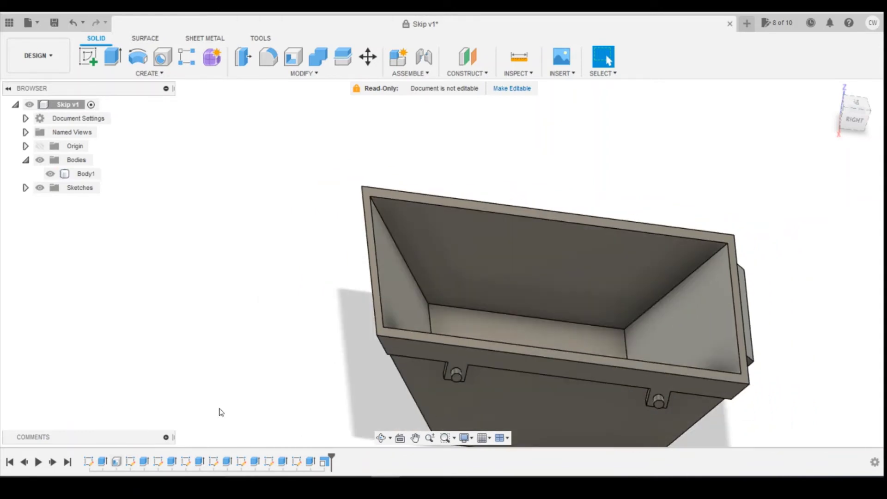
{"action": "left_click", "coordinate": [370, 278]}
{"action": "scroll", "coordinate": [377, 273], "scroll_direction": "up", "scroll_amount": 2}
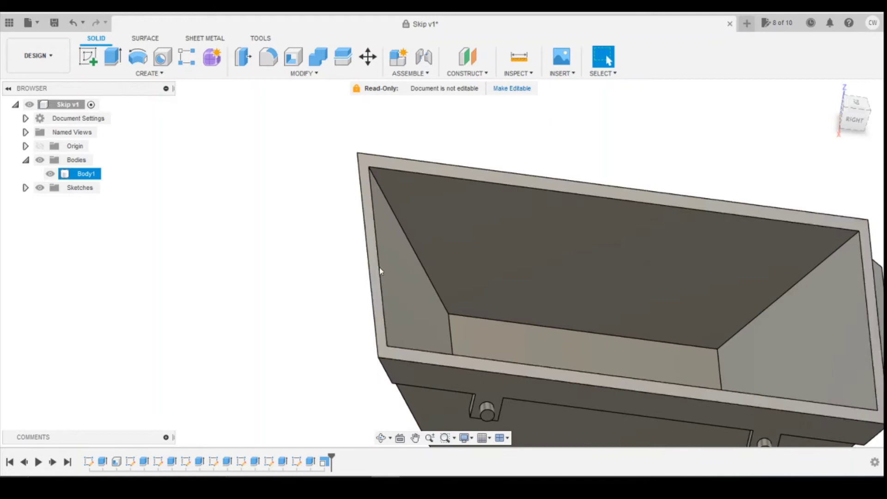
{"action": "key", "text": "Escape"}
{"action": "left_click", "coordinate": [518, 57]}
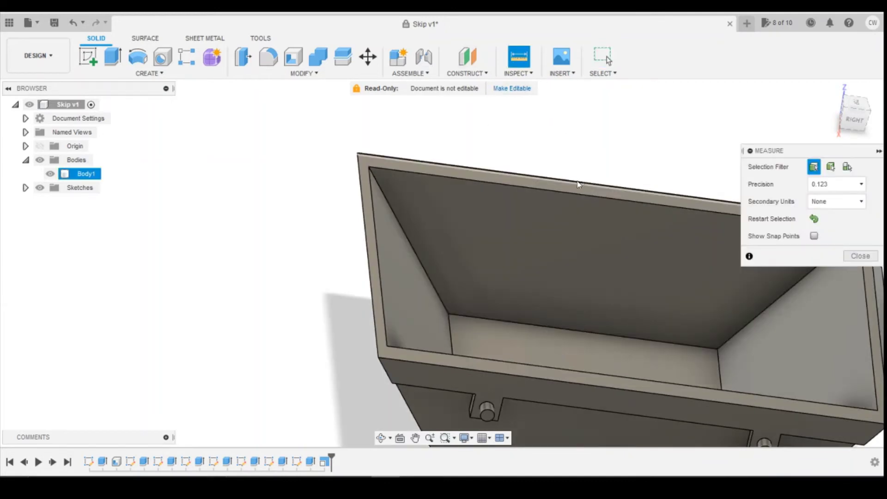
{"action": "left_click", "coordinate": [579, 184]}
{"action": "left_click", "coordinate": [579, 195]}
{"action": "scroll", "coordinate": [339, 167], "scroll_direction": "up", "scroll_amount": 5}
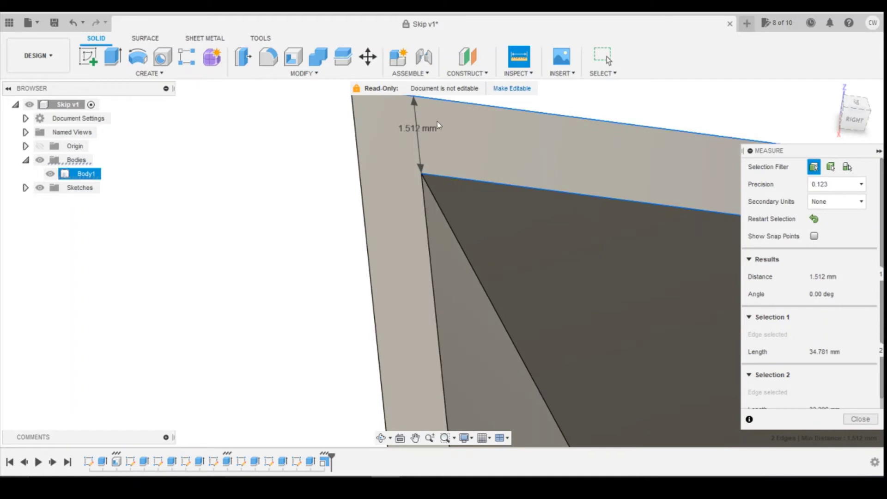
{"action": "scroll", "coordinate": [434, 124], "scroll_direction": "down", "scroll_amount": 2}
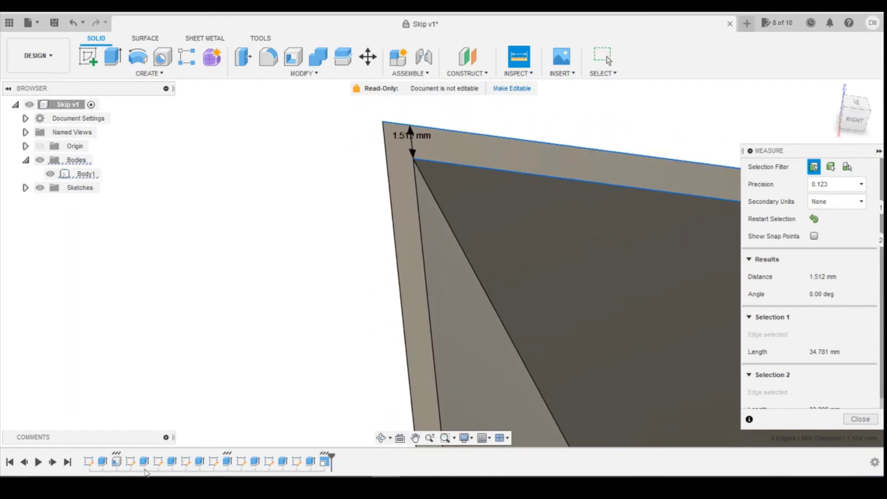
{"action": "scroll", "coordinate": [148, 410], "scroll_direction": "down", "scroll_amount": 3}
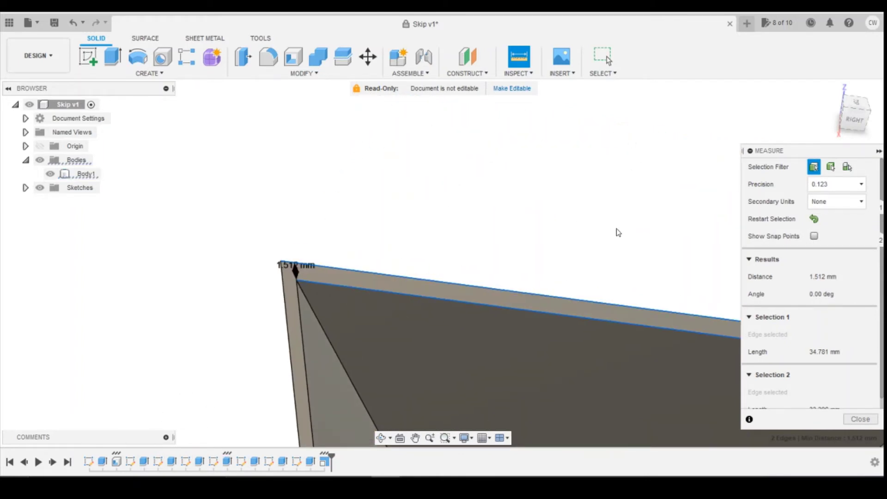
{"action": "scroll", "coordinate": [618, 232], "scroll_direction": "down", "scroll_amount": 5}
{"action": "scroll", "coordinate": [644, 396], "scroll_direction": "up", "scroll_amount": 3}
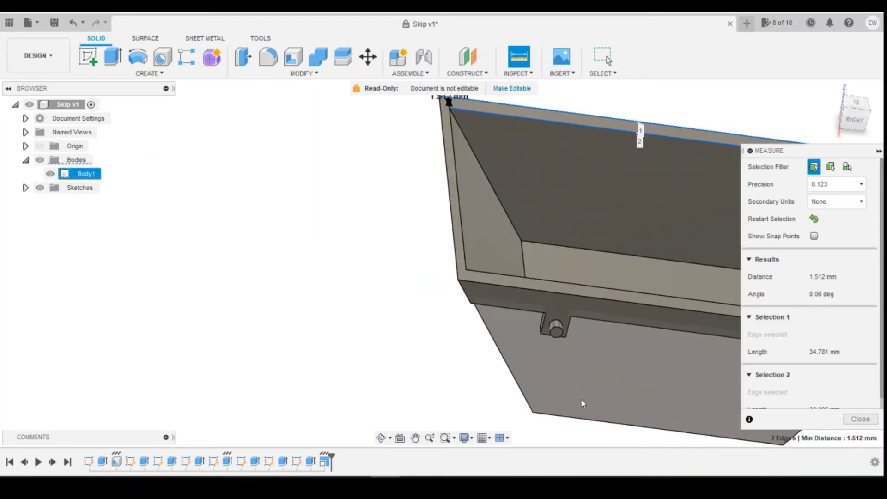
{"action": "scroll", "coordinate": [569, 362], "scroll_direction": "up", "scroll_amount": 2}
{"action": "scroll", "coordinate": [621, 367], "scroll_direction": "up", "scroll_amount": 2}
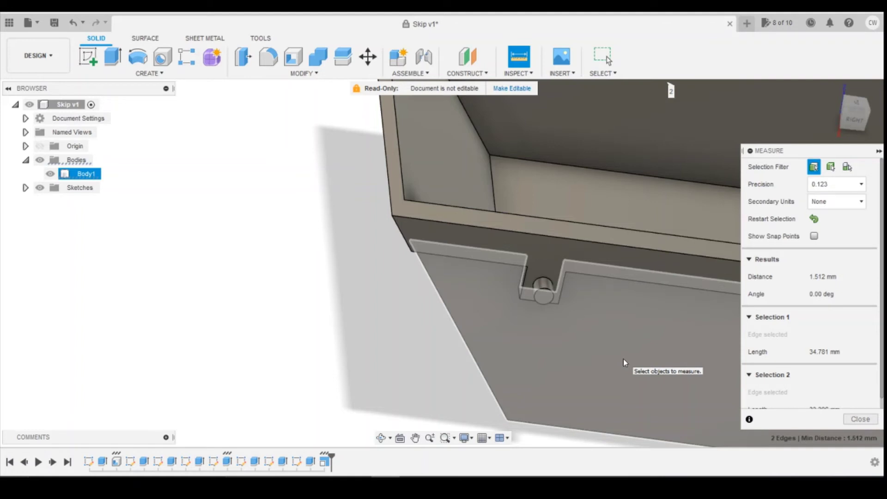
{"action": "left_click", "coordinate": [859, 420]}
Step: Edit the side ledge sketch and set the diameter of the pin circle nearest the end panel to 0.25 mm
{"action": "scroll", "coordinate": [503, 287], "scroll_direction": "down", "scroll_amount": 3}
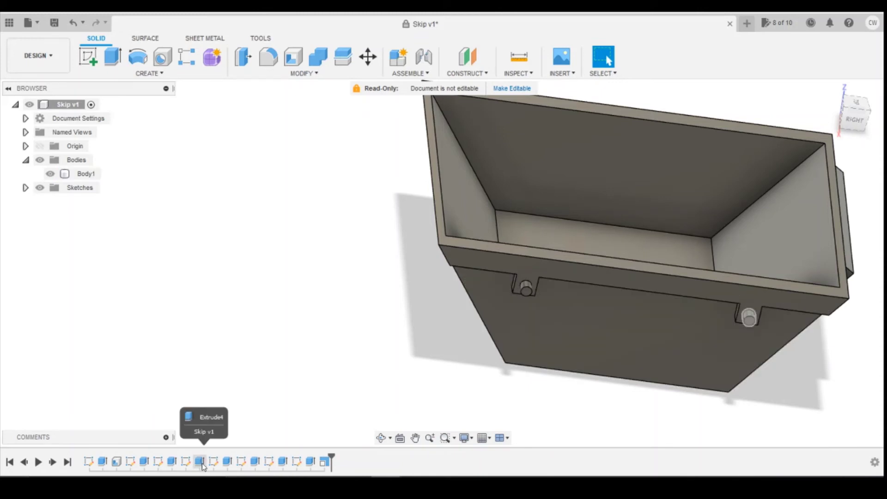
{"action": "right_click", "coordinate": [186, 462]}
{"action": "left_click", "coordinate": [225, 348]}
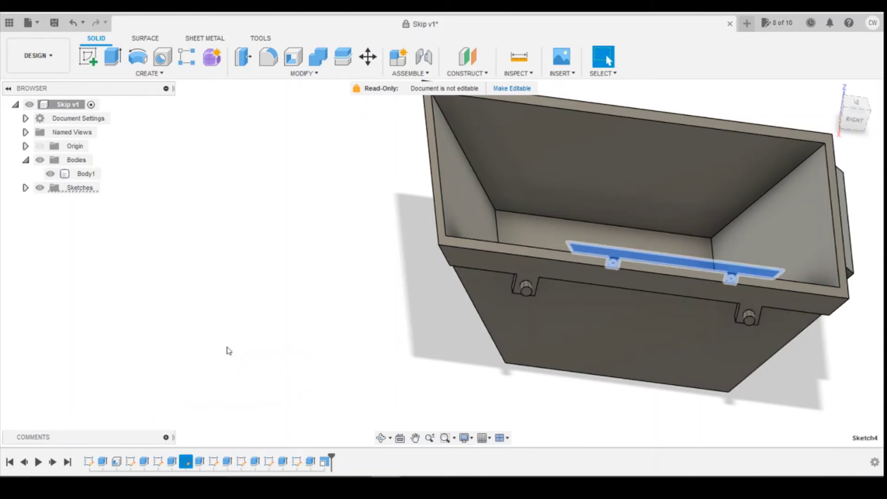
{"action": "scroll", "coordinate": [678, 194], "scroll_direction": "up", "scroll_amount": 5}
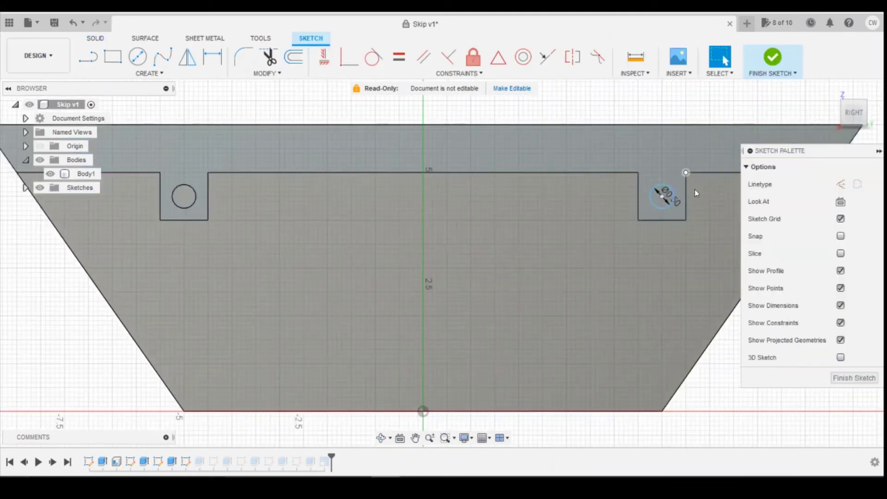
{"action": "key", "text": "d"}
{"action": "left_click", "coordinate": [640, 174]}
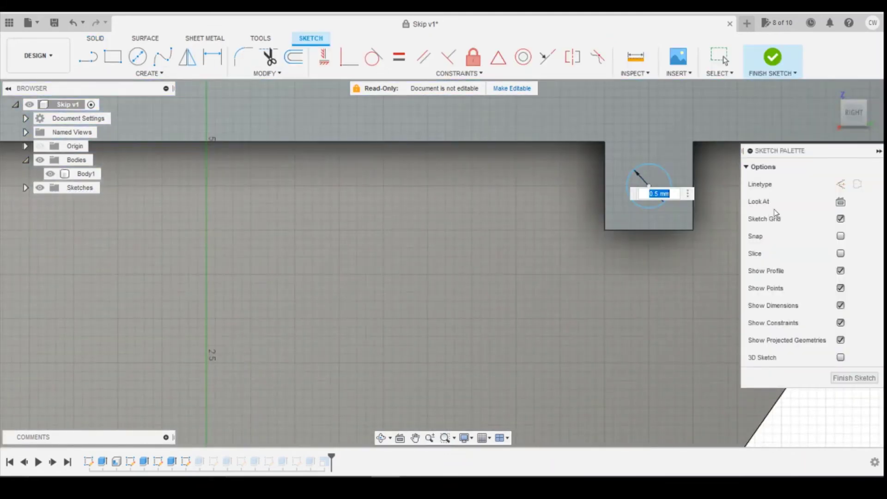
{"action": "type", "text": "0.25"}
{"action": "key", "text": "Return"}
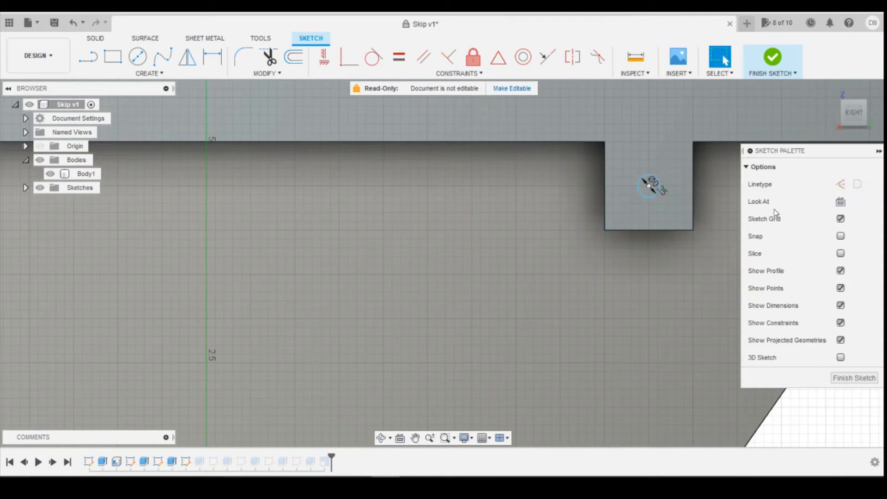
{"action": "scroll", "coordinate": [650, 189], "scroll_direction": "down", "scroll_amount": 2}
{"action": "left_click", "coordinate": [772, 58]}
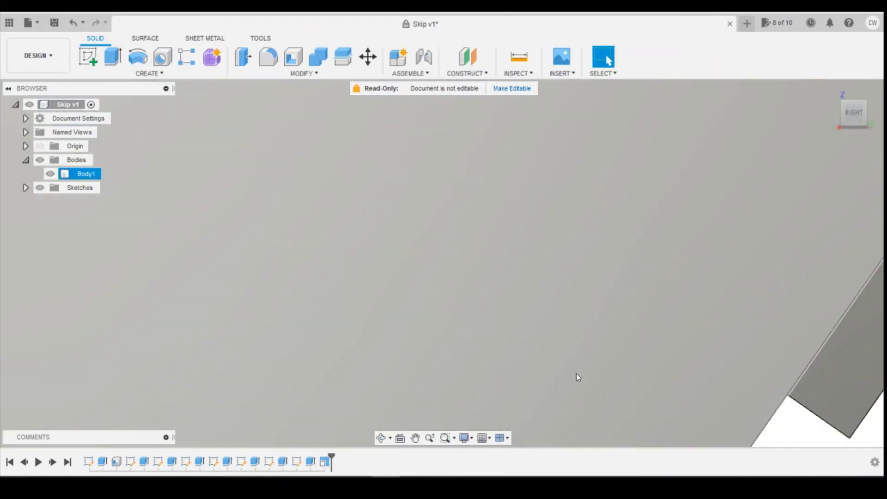
Step: Measure the end-face edge of the smaller side pin on the scaled skip
{"action": "scroll", "coordinate": [576, 374], "scroll_direction": "down", "scroll_amount": 5}
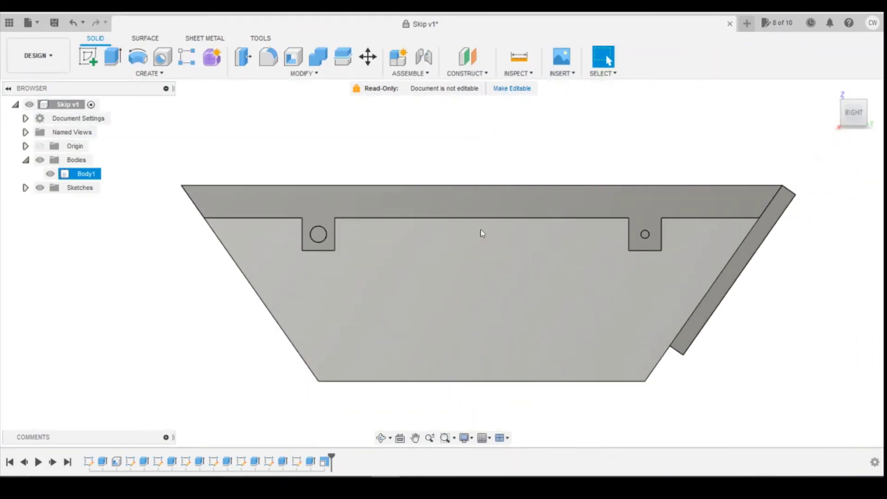
{"action": "left_click", "coordinate": [828, 139]}
{"action": "left_click_drag", "start_coordinate": [854, 112], "coordinate": [877, 139]}
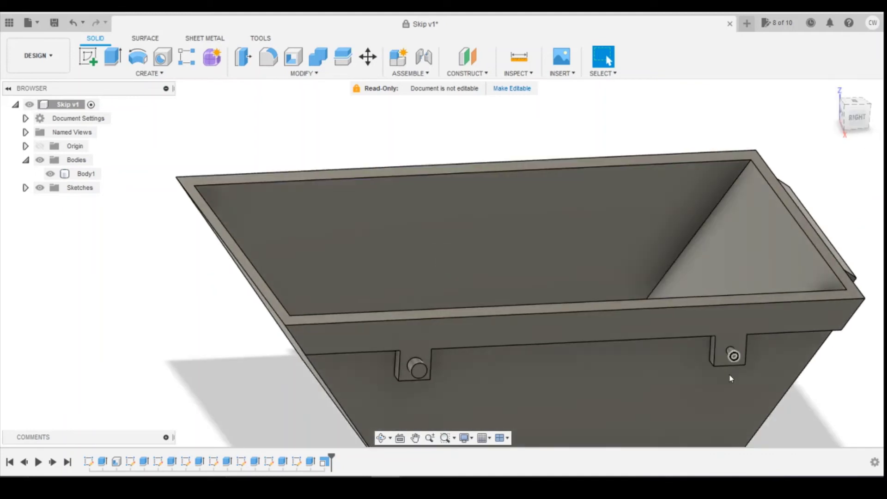
{"action": "scroll", "coordinate": [732, 354], "scroll_direction": "up", "scroll_amount": 3}
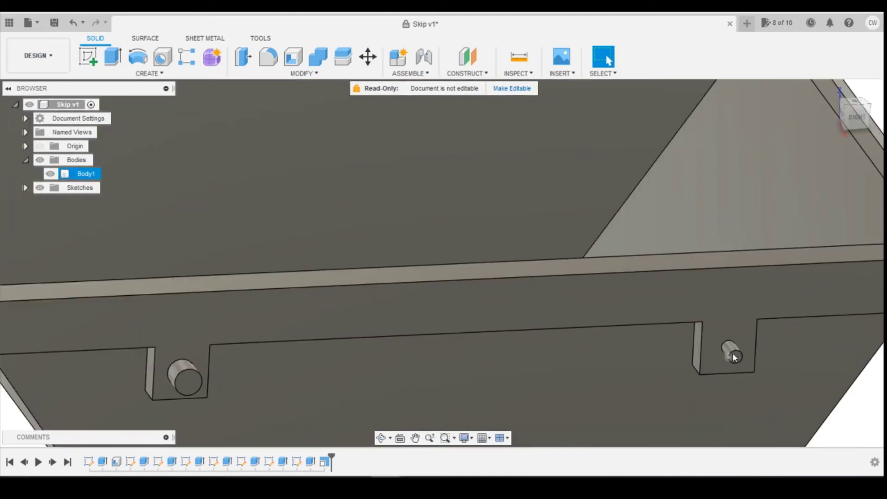
{"action": "scroll", "coordinate": [729, 352], "scroll_direction": "up", "scroll_amount": 1}
{"action": "left_click", "coordinate": [519, 57]}
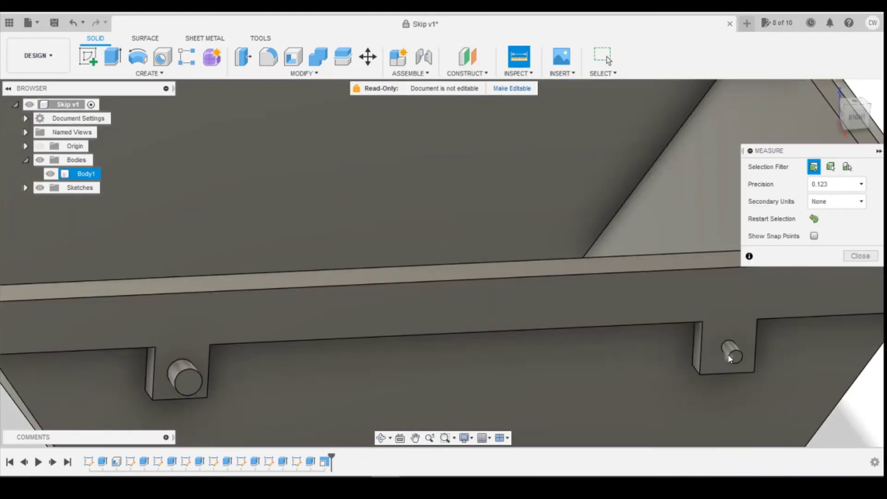
{"action": "left_click", "coordinate": [733, 365]}
{"action": "scroll", "coordinate": [735, 373], "scroll_direction": "down", "scroll_amount": 4}
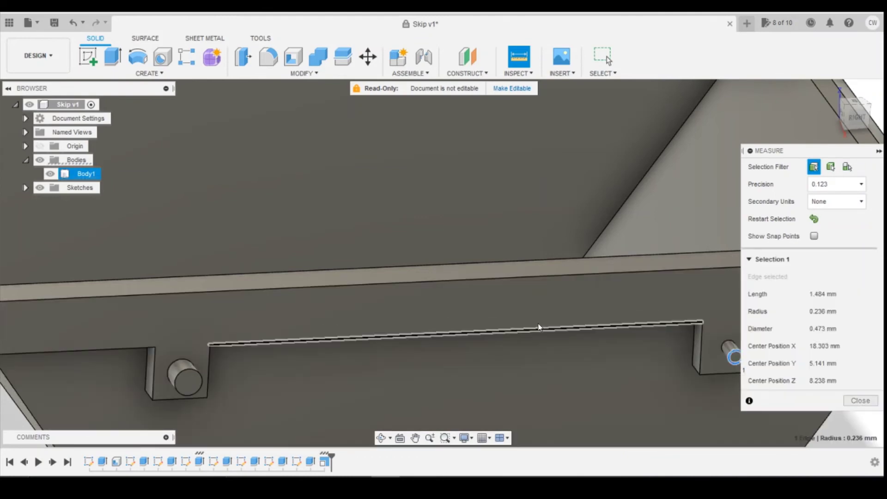
{"action": "scroll", "coordinate": [633, 359], "scroll_direction": "up", "scroll_amount": 2}
{"action": "scroll", "coordinate": [687, 359], "scroll_direction": "up", "scroll_amount": 2}
{"action": "scroll", "coordinate": [662, 353], "scroll_direction": "up", "scroll_amount": 2}
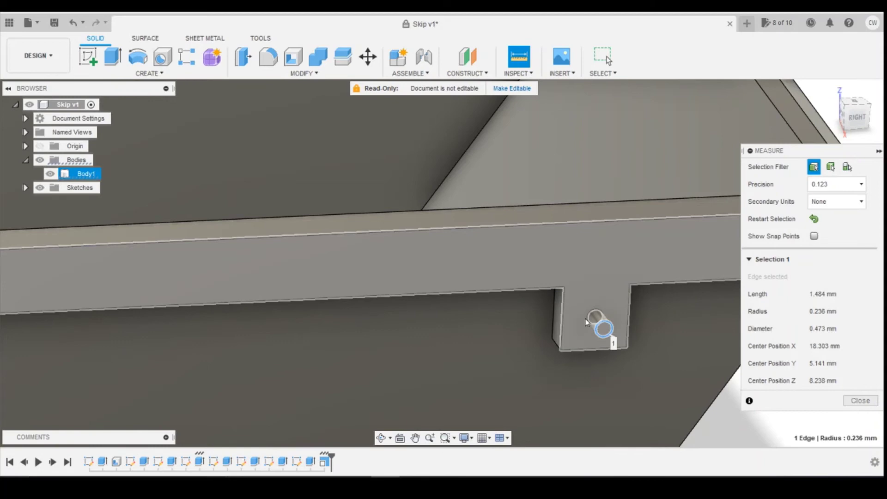
{"action": "scroll", "coordinate": [585, 318], "scroll_direction": "down", "scroll_amount": 3}
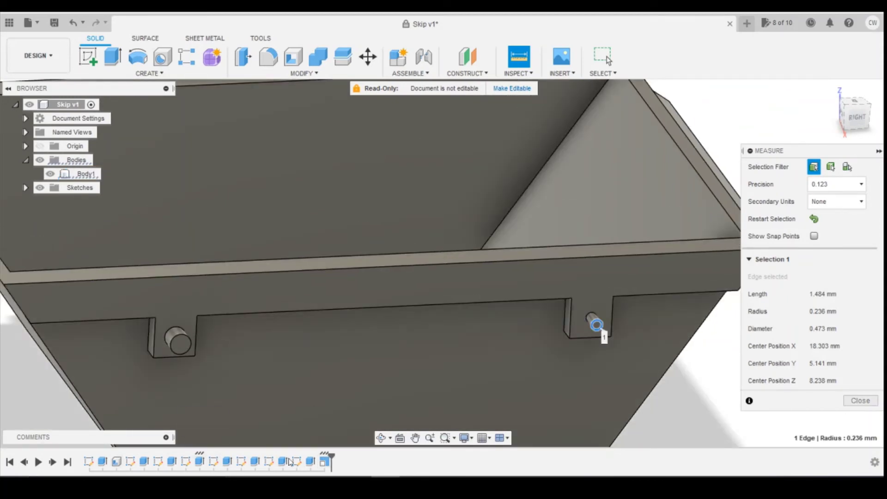
Step: Roll the history marker back before the Scale feature and forward again to compare both skip sizes
{"action": "left_click_drag", "start_coordinate": [330, 458], "coordinate": [316, 458]}
{"action": "left_click", "coordinate": [324, 460]}
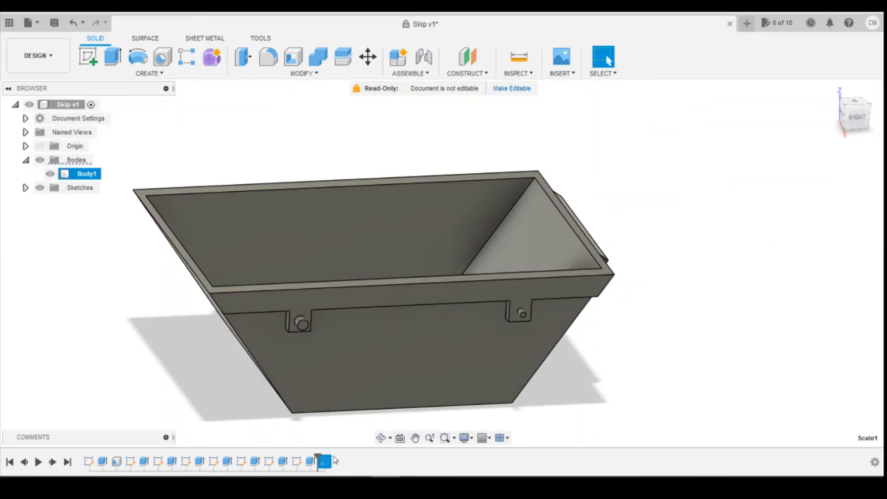
{"action": "left_click_drag", "start_coordinate": [322, 458], "coordinate": [332, 458]}
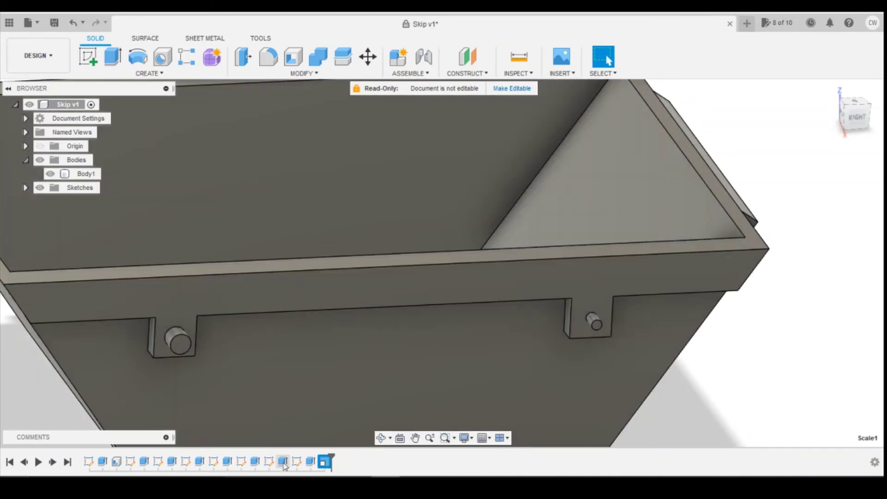
{"action": "left_click", "coordinate": [289, 392]}
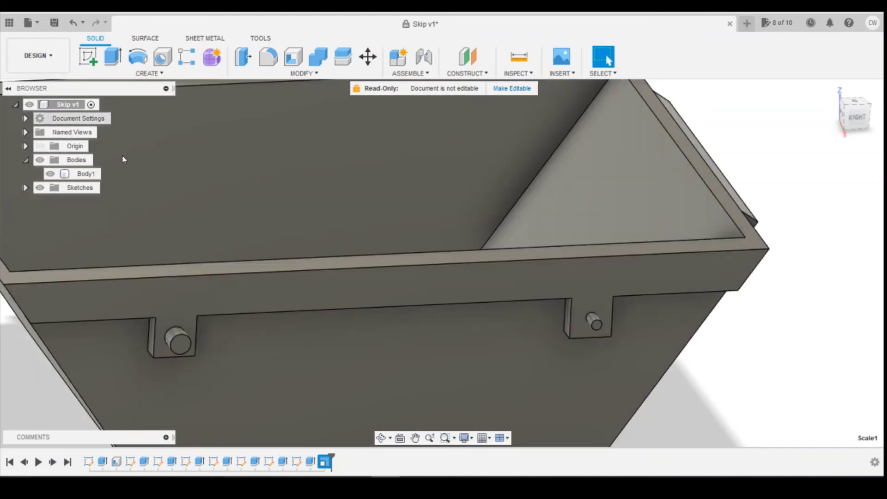
Step: Undo the Scale feature applied to the skip
{"action": "key", "text": "ctrl+z"}
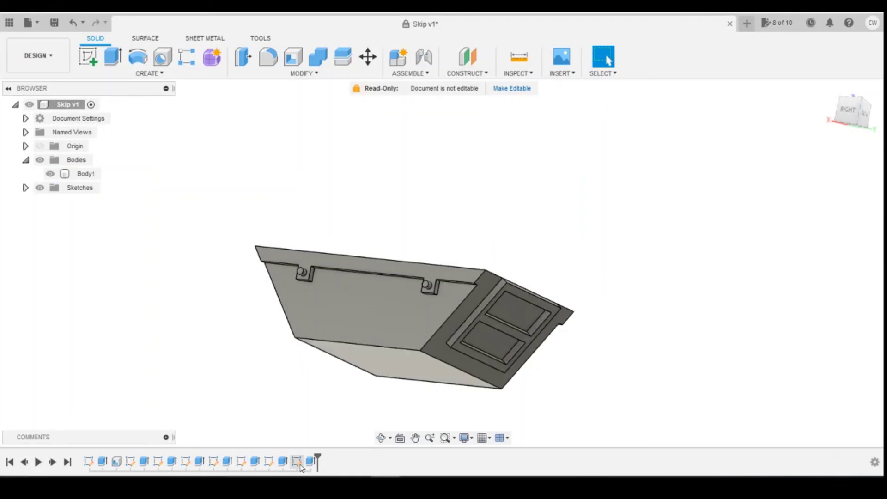
Step: Edit the end panel sketch and try setting the outer frame's overall height to 6*148/76 mm
{"action": "right_click", "coordinate": [300, 464]}
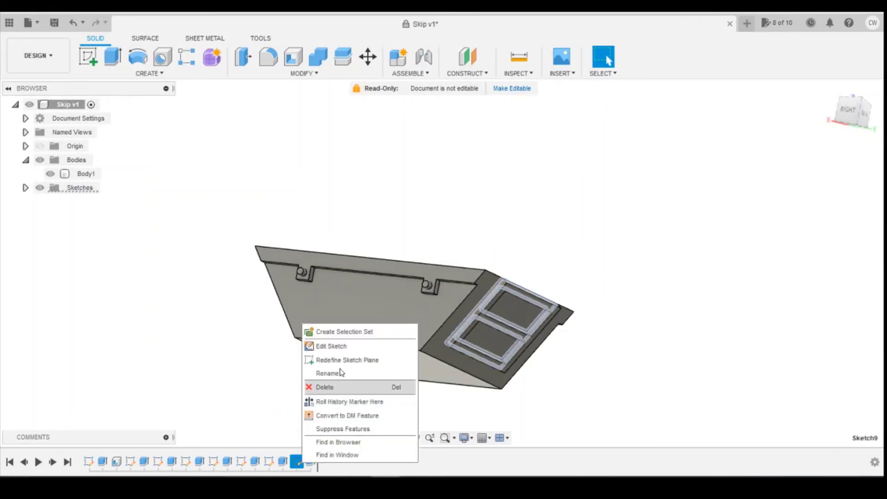
{"action": "left_click", "coordinate": [340, 346]}
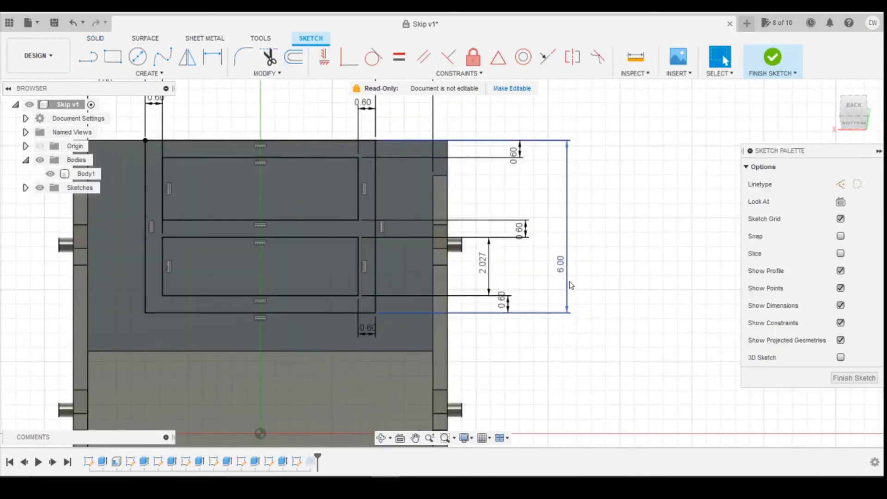
{"action": "double_click", "coordinate": [572, 273]}
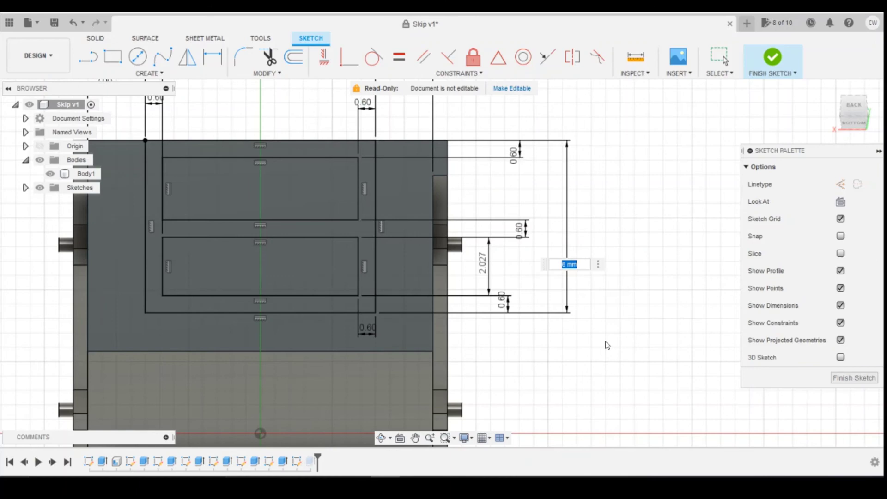
{"action": "left_click_drag", "start_coordinate": [584, 265], "coordinate": [567, 264]}
{"action": "key", "text": "BackSpace"}
{"action": "type", "text": "*148/76"}
{"action": "key", "text": "Return"}
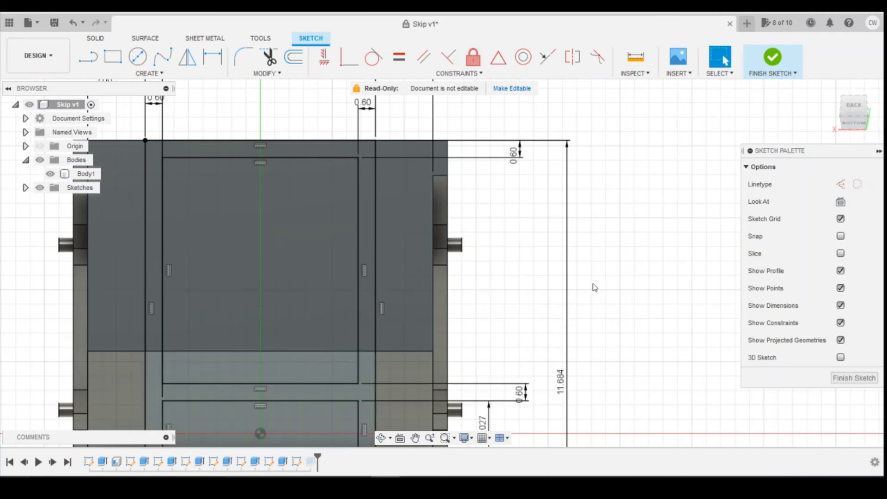
Step: Undo the end frame's height change and finish the sketch
{"action": "scroll", "coordinate": [597, 289], "scroll_direction": "down", "scroll_amount": 3}
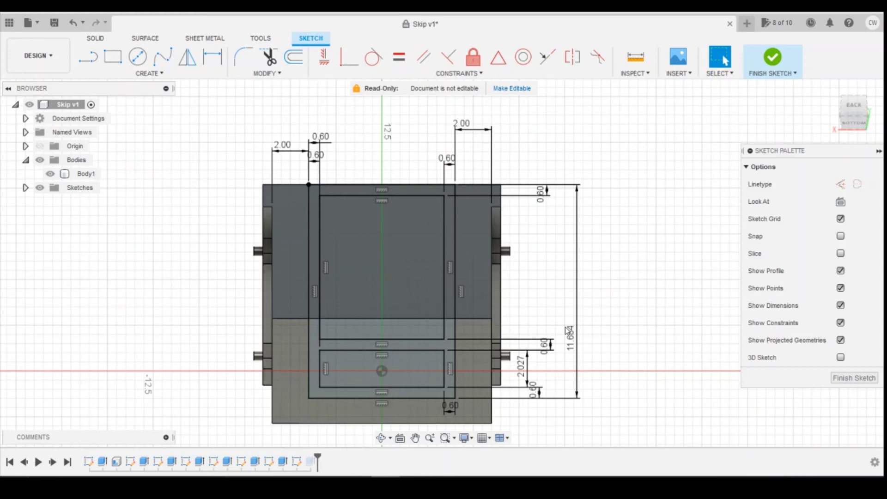
{"action": "left_click", "coordinate": [73, 23]}
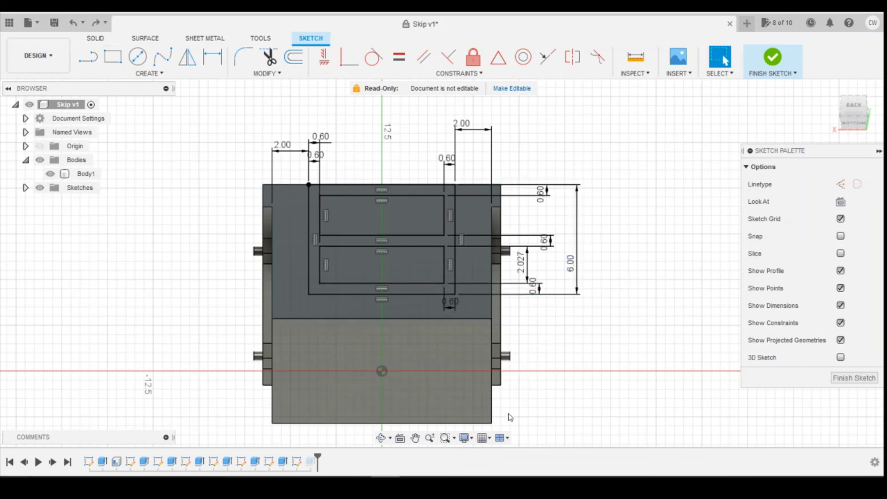
{"action": "left_click", "coordinate": [773, 58]}
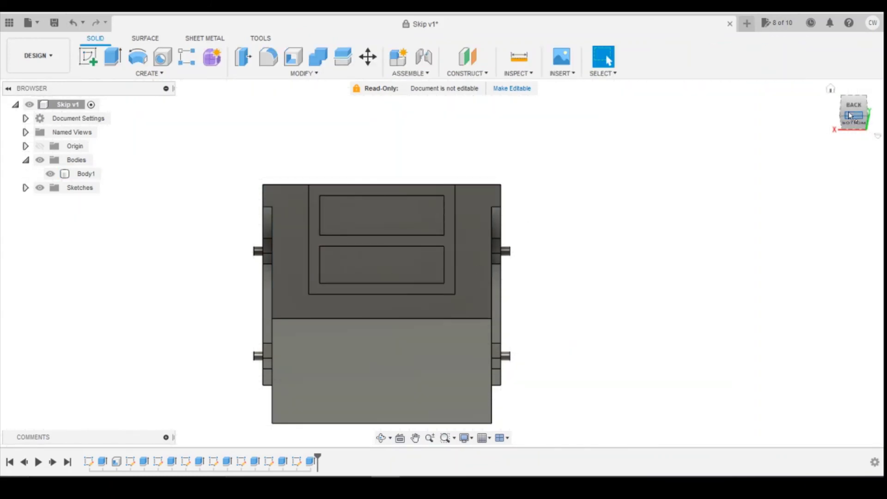
{"action": "middle_click_drag", "start_coordinate": [439, 253], "coordinate": [590, 188], "text": "shift"}
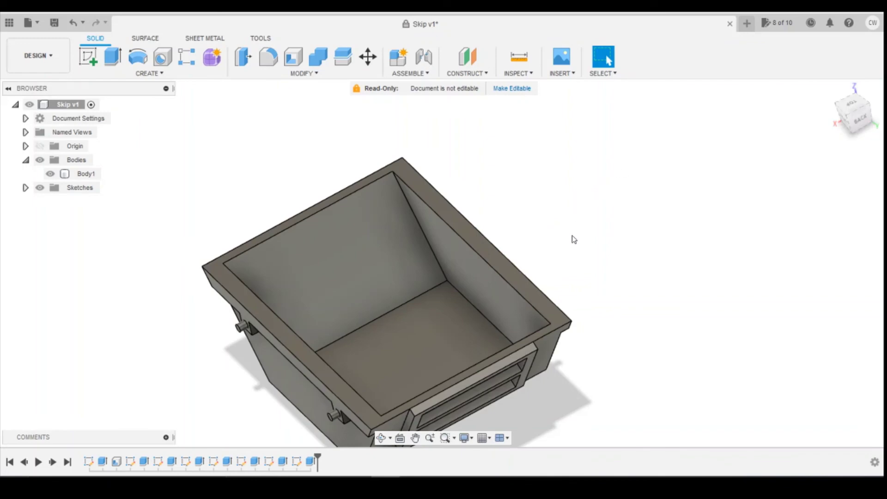
{"action": "left_click", "coordinate": [471, 262]}
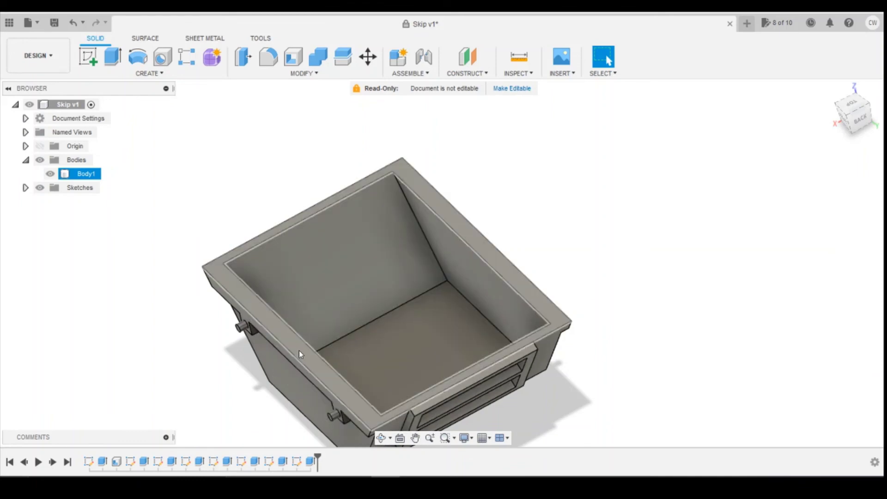
{"action": "left_click", "coordinate": [237, 364]}
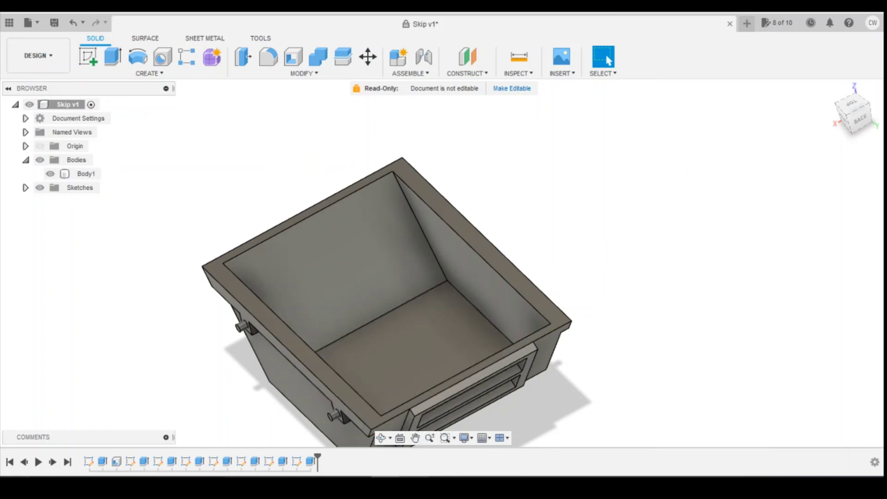
Step: Switch to the CHITUBOX slicer and examine the skip.stl model on the build plate
{"action": "left_click", "coordinate": [314, 432]}
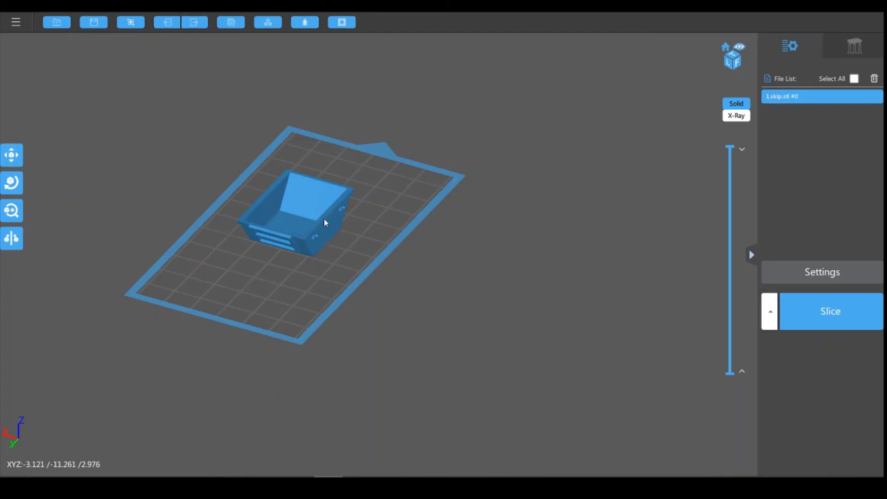
{"action": "scroll", "coordinate": [348, 226], "scroll_direction": "down", "scroll_amount": 3}
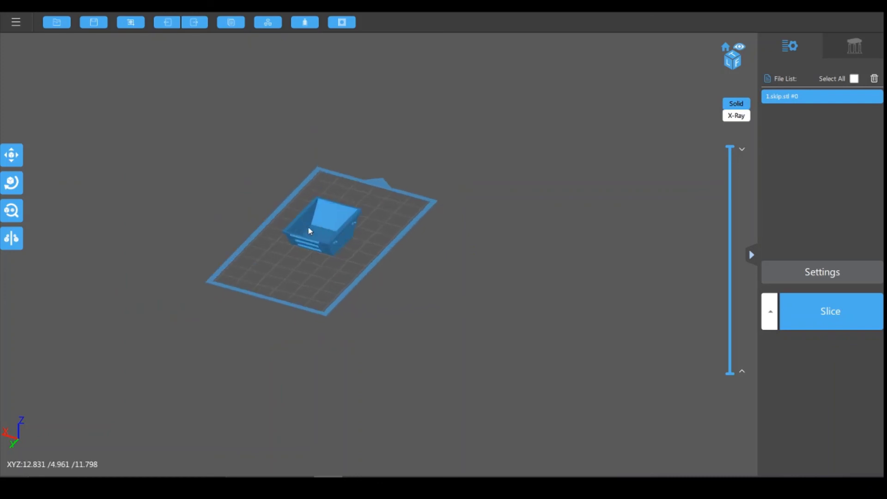
{"action": "scroll", "coordinate": [314, 235], "scroll_direction": "up", "scroll_amount": 5}
{"action": "scroll", "coordinate": [295, 245], "scroll_direction": "down", "scroll_amount": 2}
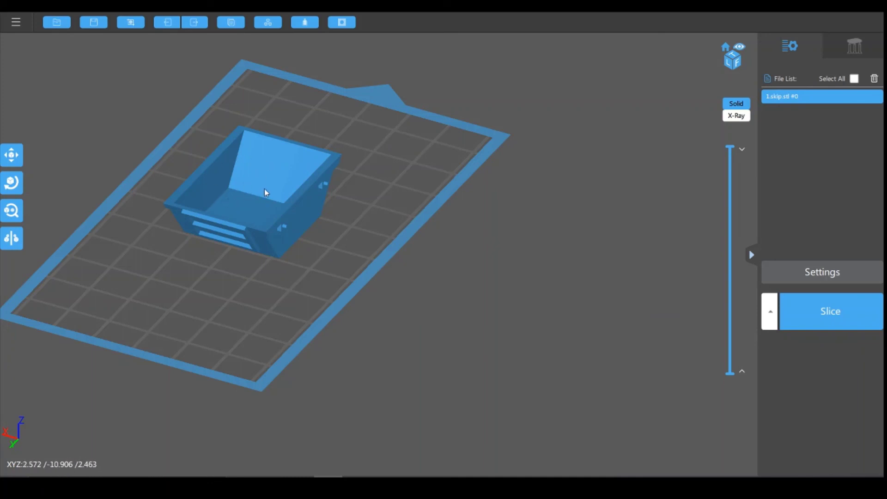
{"action": "scroll", "coordinate": [242, 229], "scroll_direction": "down", "scroll_amount": 3}
{"action": "scroll", "coordinate": [246, 226], "scroll_direction": "up", "scroll_amount": 3}
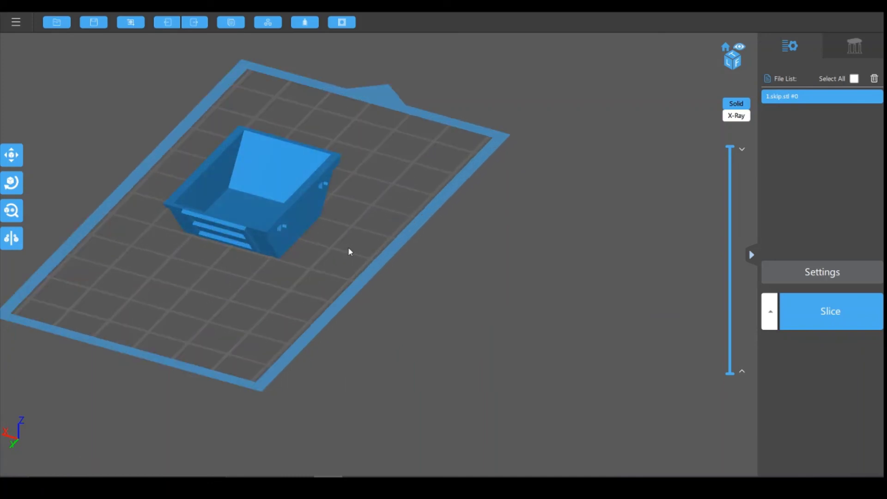